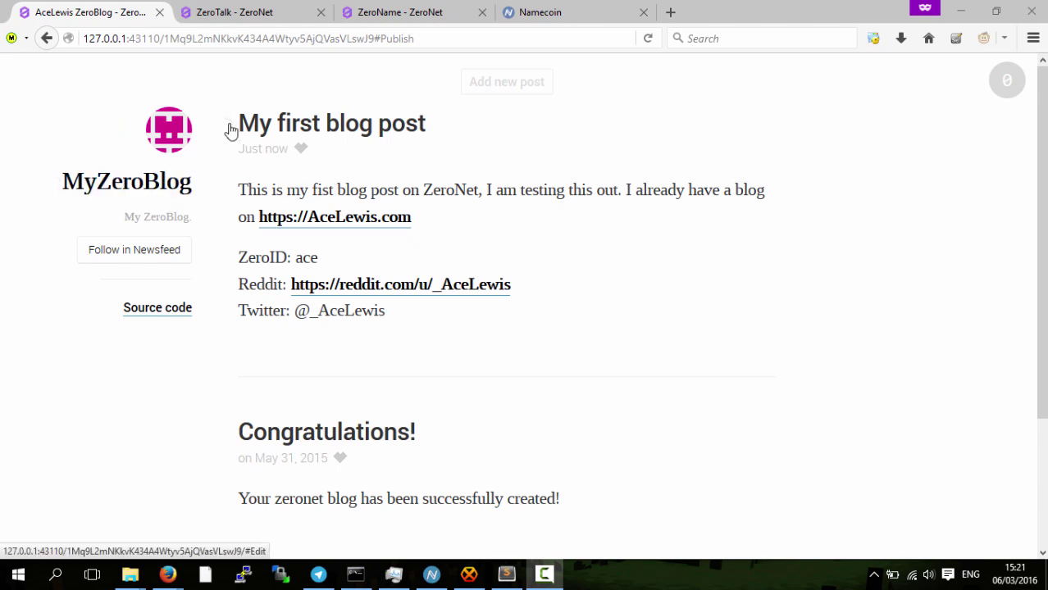
Delete '#Publish' from the ZeroBlog address and select the remaining site ID
click(196, 38)
click(217, 33)
double_click(217, 32)
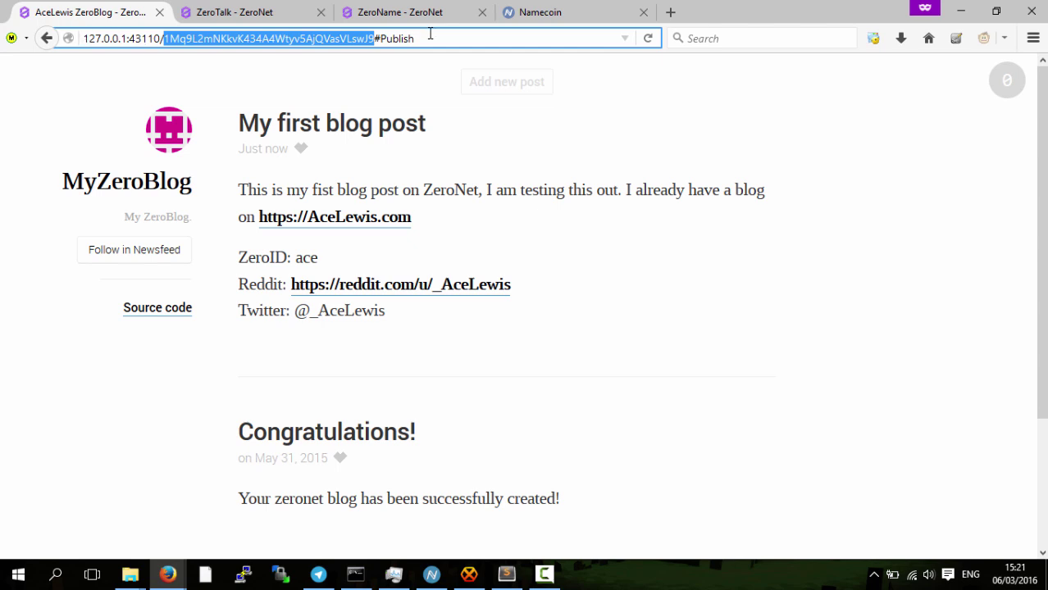
double_click(401, 43)
key(BackSpace)
key(BackSpace)
key(Escape)
key(shift+Home)
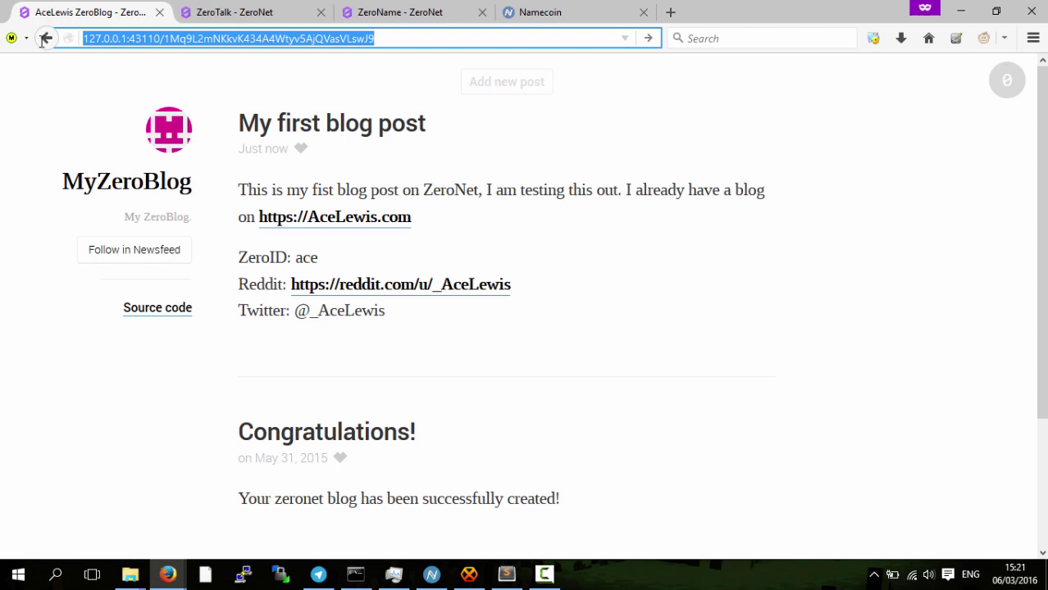
click(96, 82)
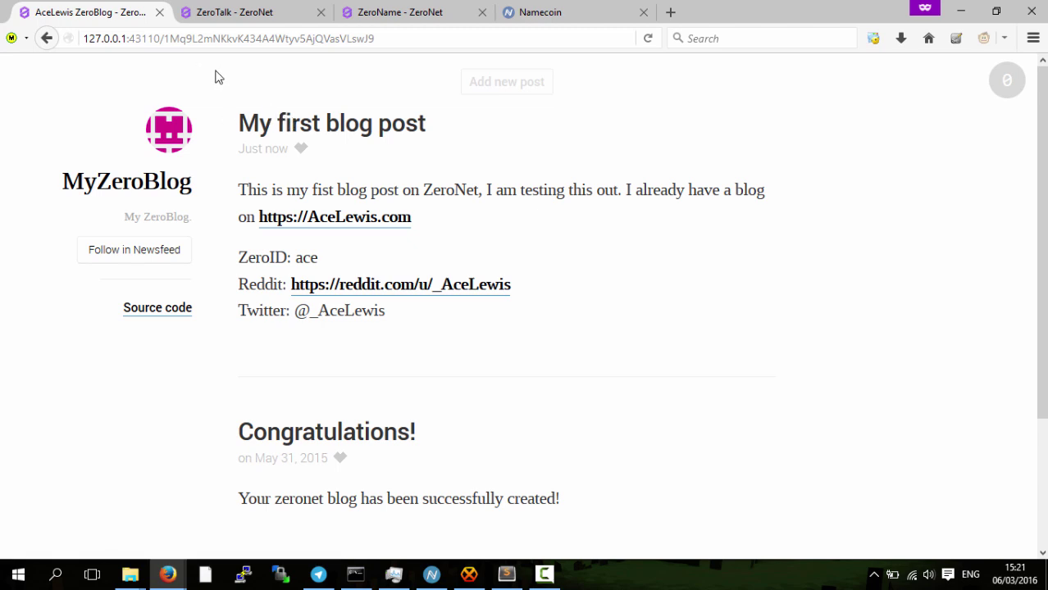
drag(161, 38, 423, 43)
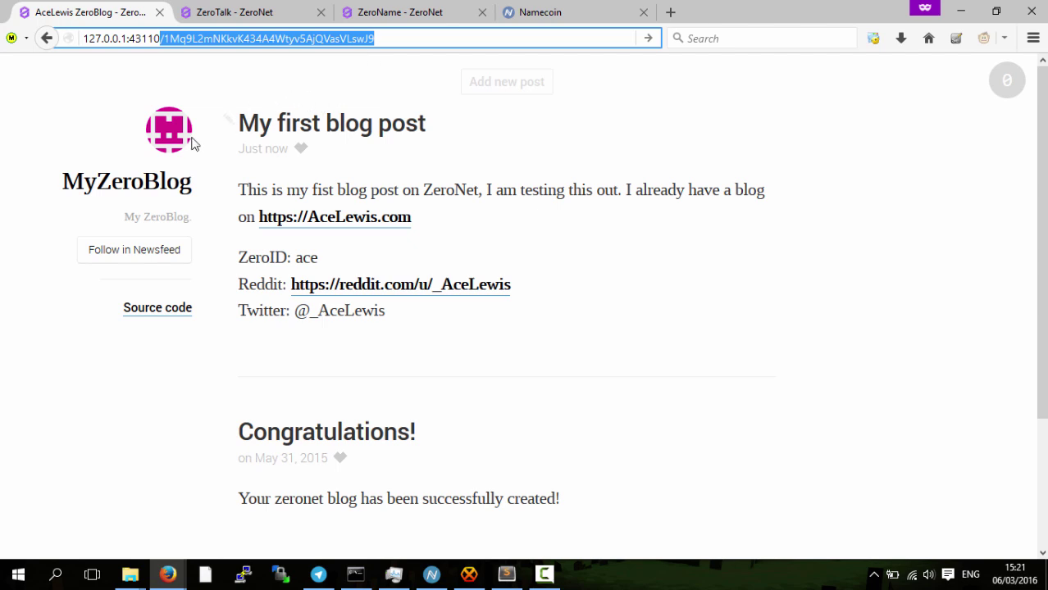
Compare ZeroTalk's Talk.ZeroNetwork.bit address with the blog's site ID, then switch to namecoin.info
click(236, 12)
click(163, 39)
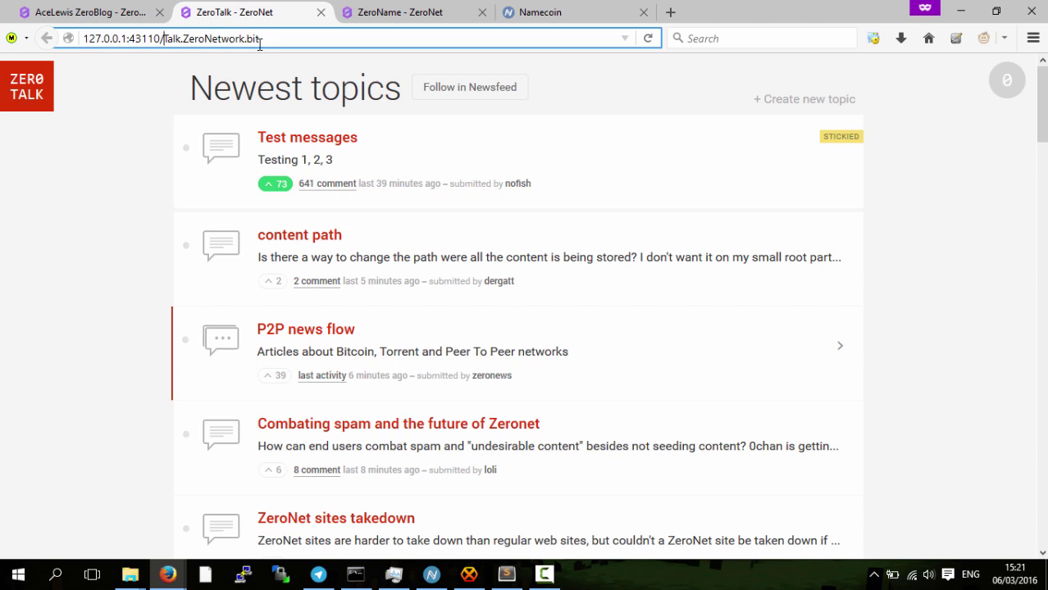
drag(267, 41, 164, 41)
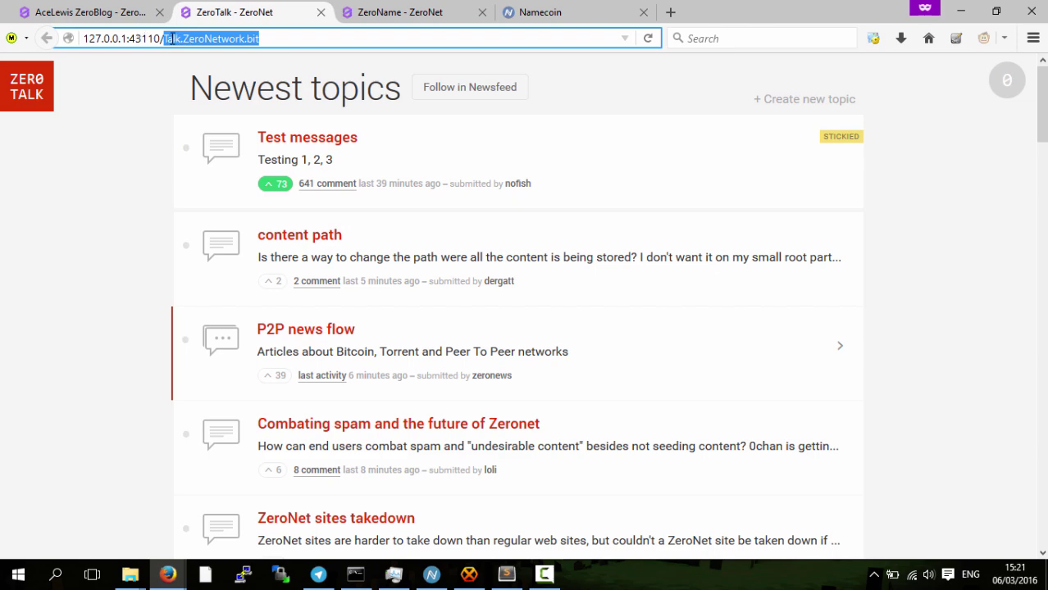
click(109, 17)
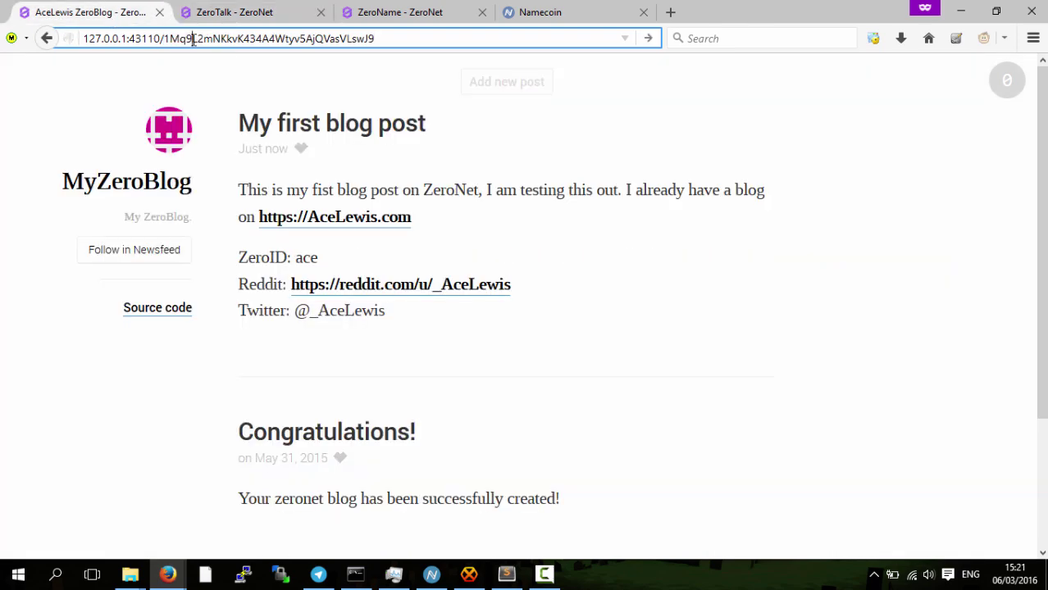
double_click(195, 39)
click(236, 14)
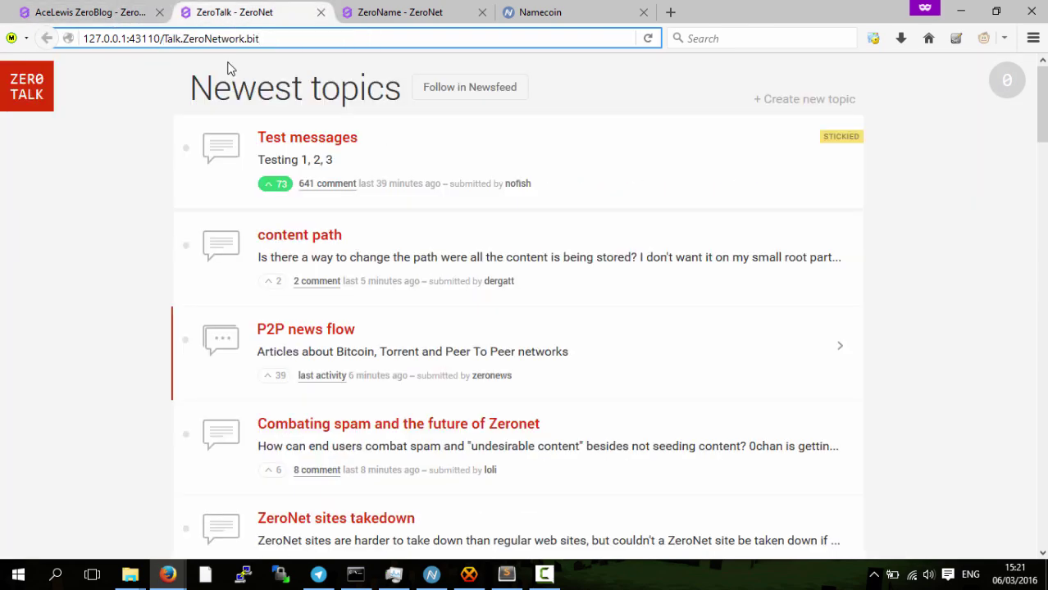
drag(161, 38, 285, 37)
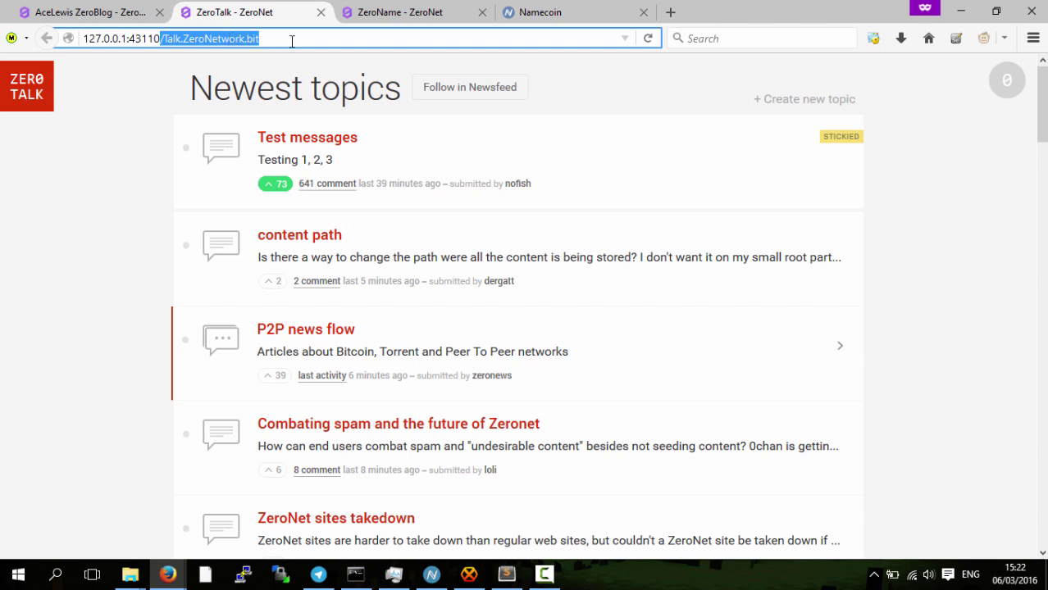
click(550, 13)
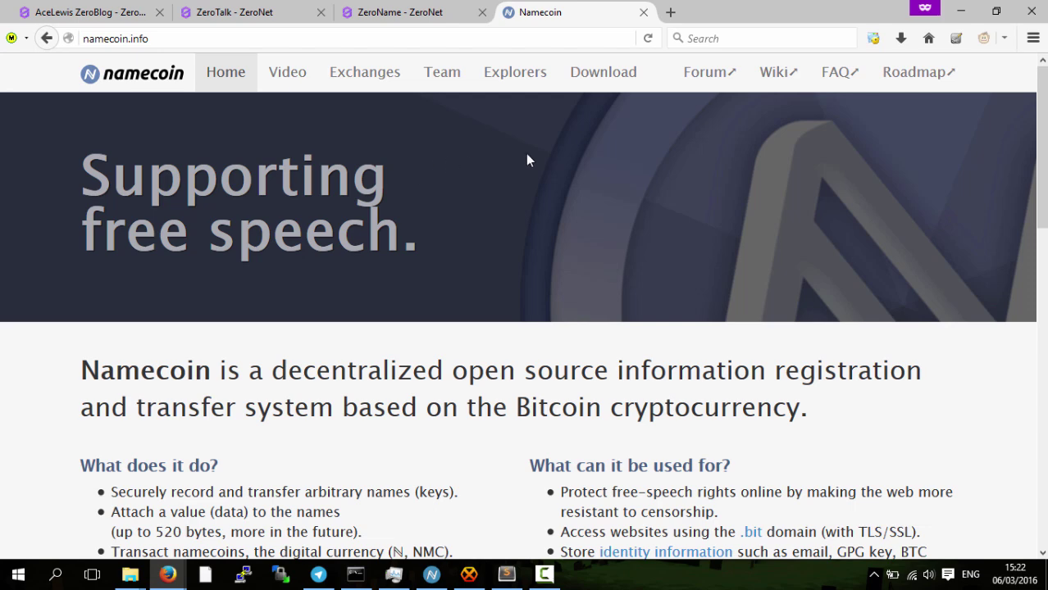
Go to namecoin.info's Download page and scroll to the Namecoin-Qt Client v0.3.80 downloads
click(610, 89)
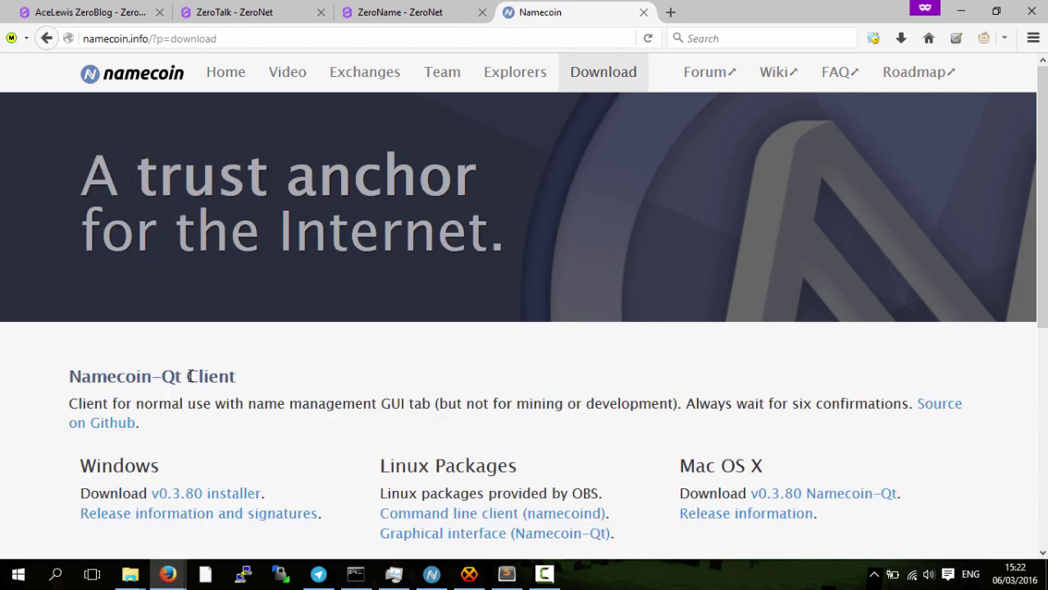
drag(152, 377, 257, 393)
scroll(246, 386, down, 2)
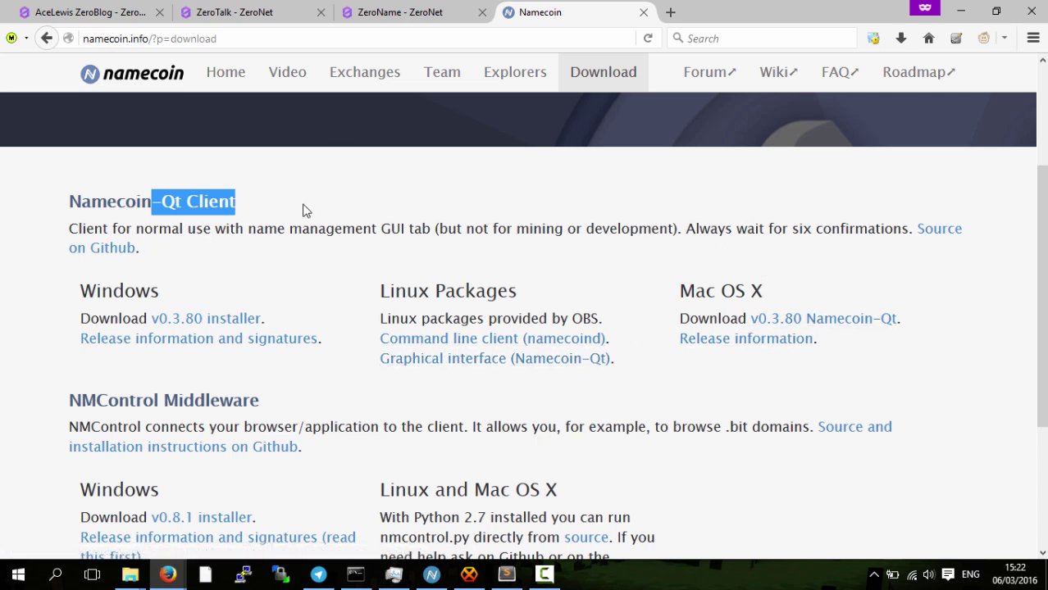
Show the Namecoin-Qt wallet Overview and highlight the 0.19410736 NMC balance
click(431, 574)
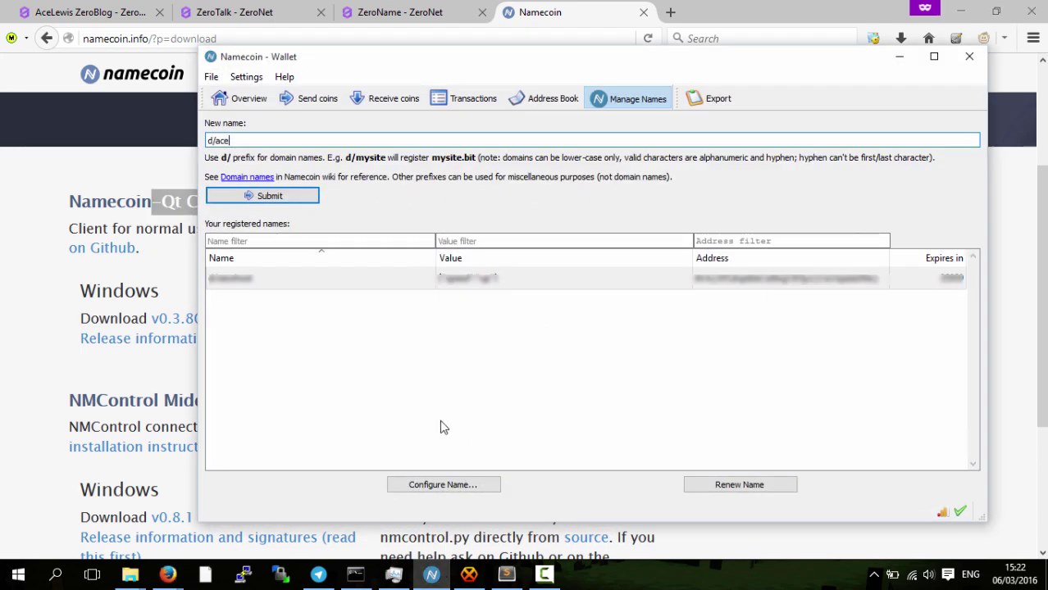
click(237, 101)
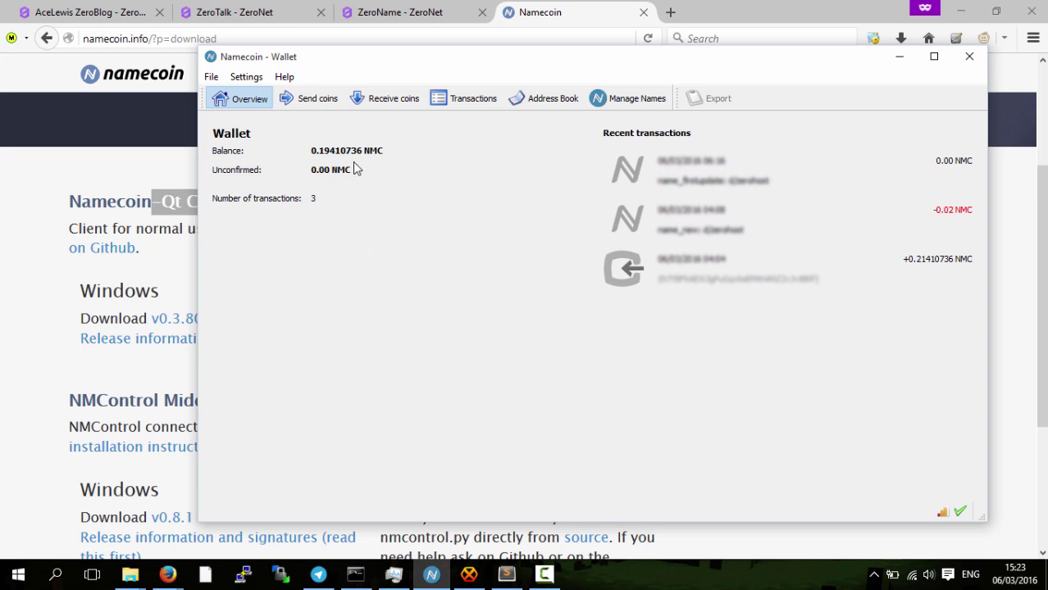
drag(313, 150, 393, 151)
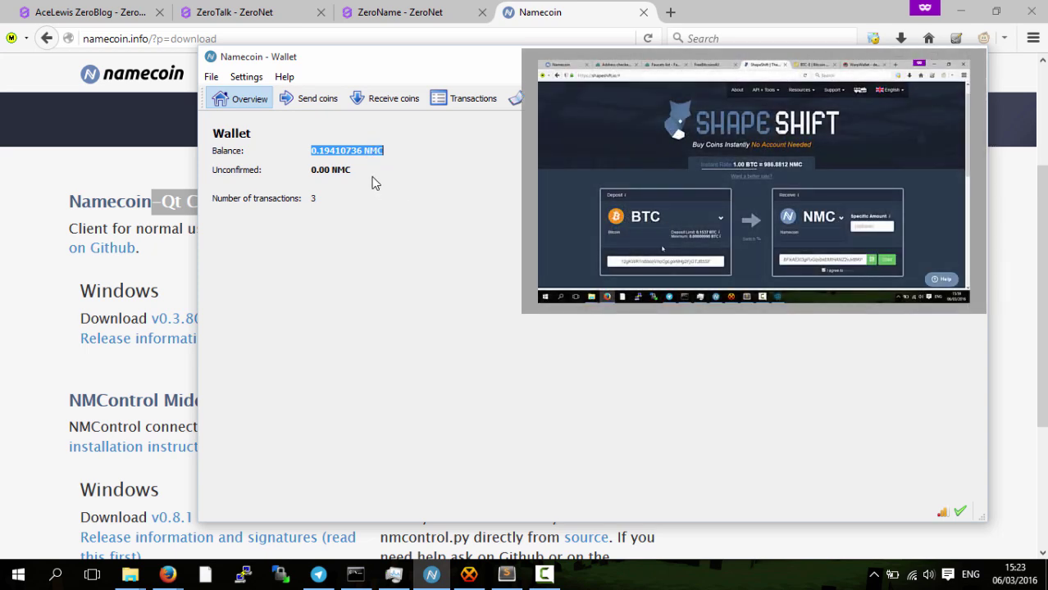
click(347, 150)
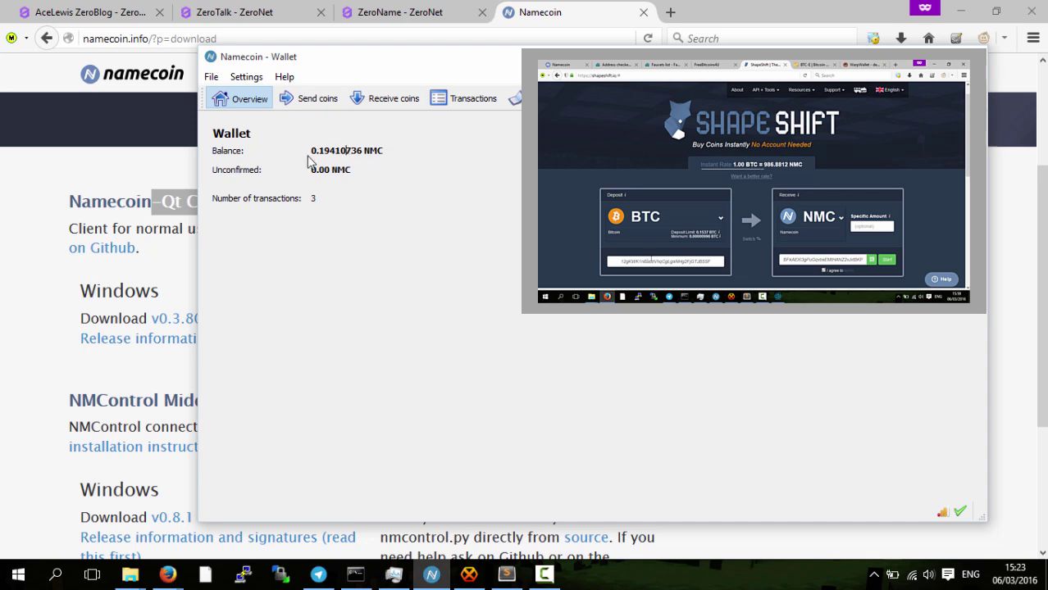
drag(390, 150, 295, 150)
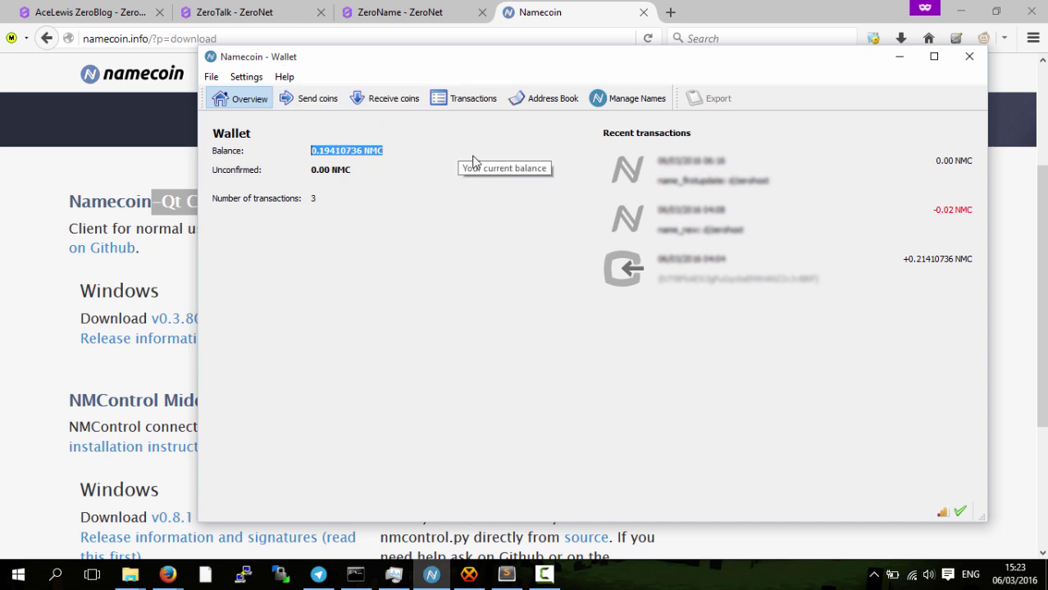
Try registering d/ace, dismiss the not-available notice, and submit d/acelewis instead
click(633, 100)
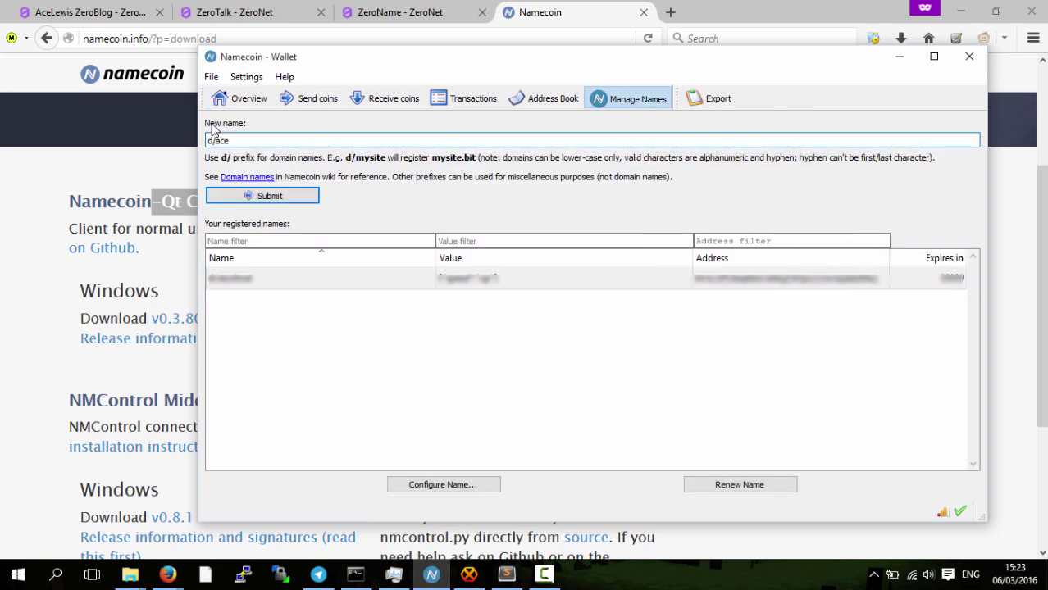
click(248, 144)
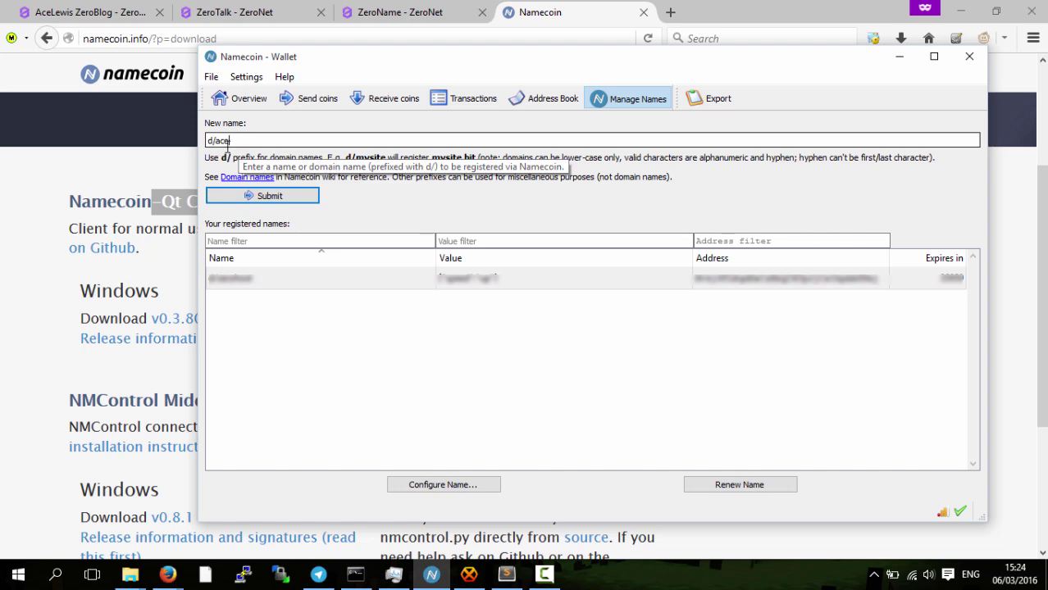
click(278, 197)
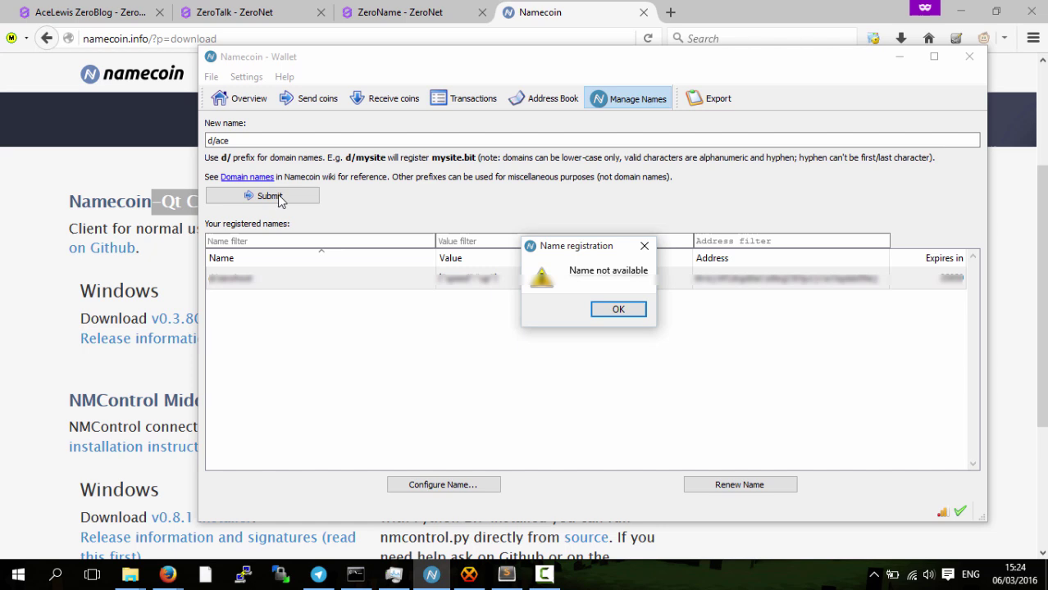
click(618, 310)
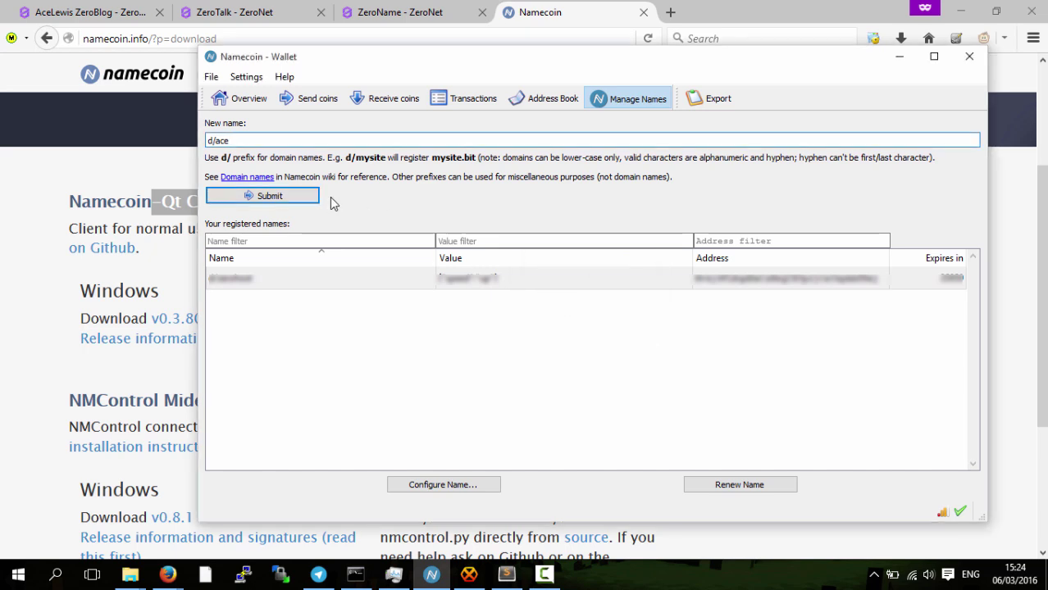
text(lewis)
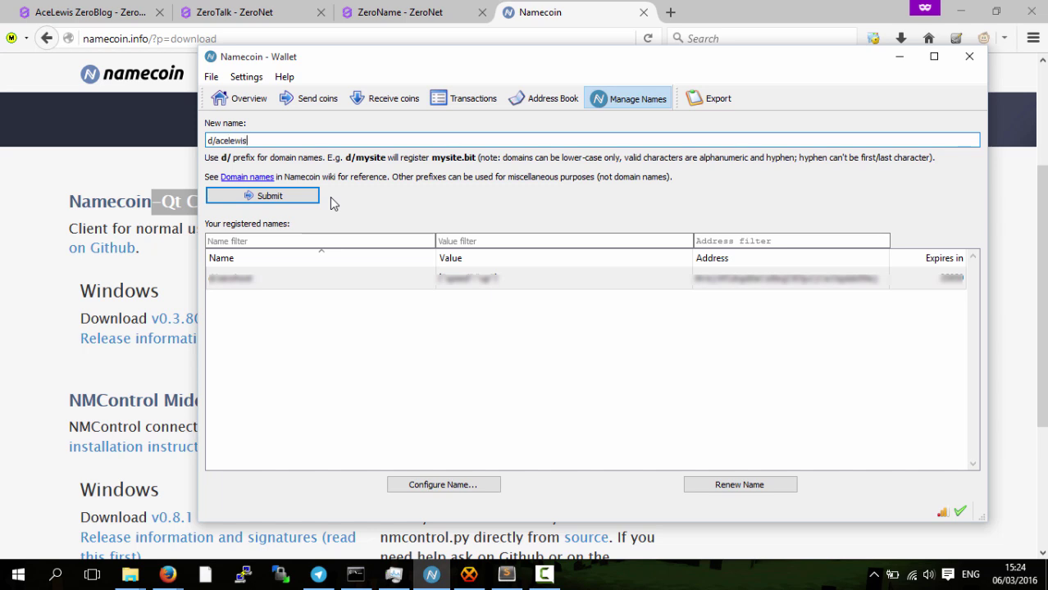
click(287, 200)
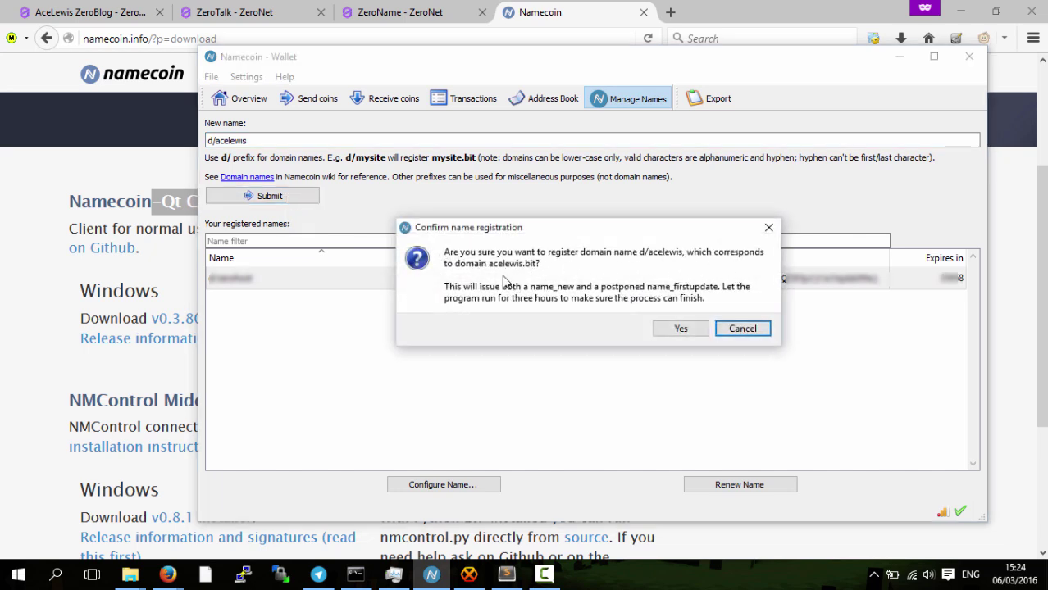
Confirm registering d/acelewis as acelewis.bit and cancel the Configure Name dialog
click(681, 329)
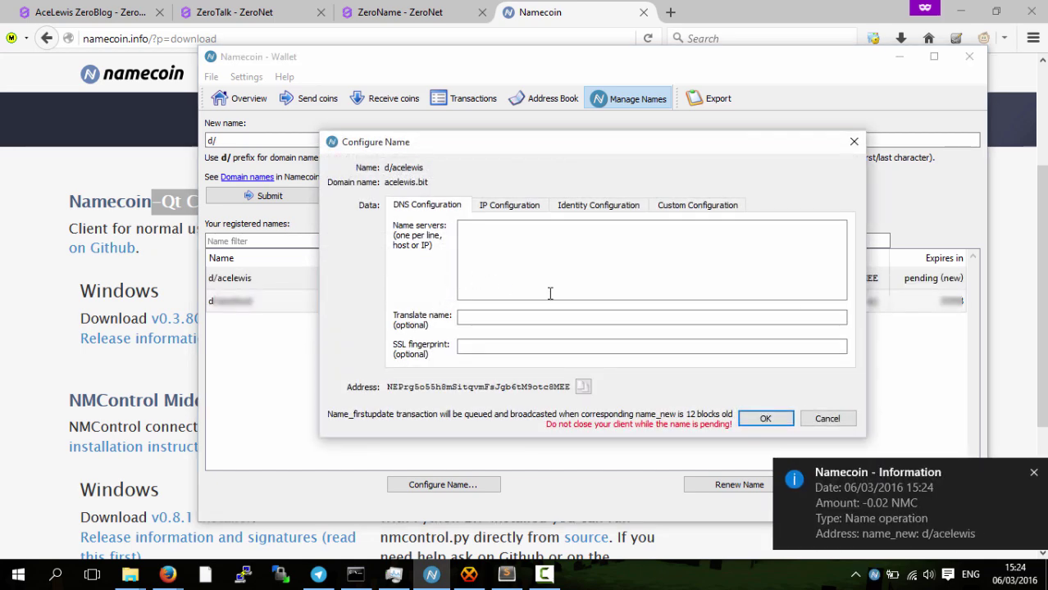
click(826, 416)
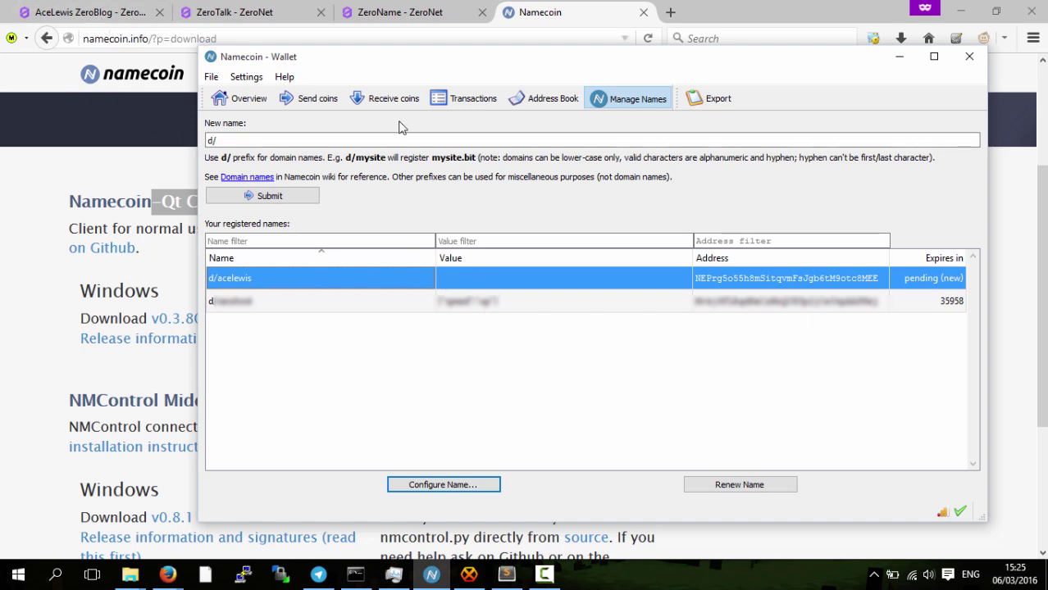
Open Configure Name for d/acelewis and place the cursor in the empty Custom Configuration JSON field
right_click(672, 284)
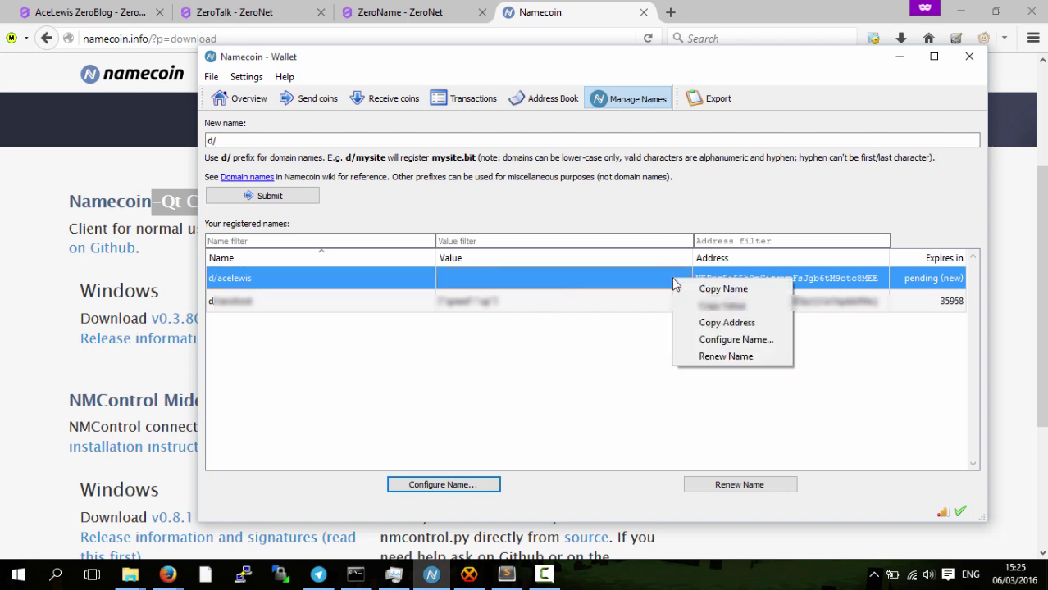
click(734, 341)
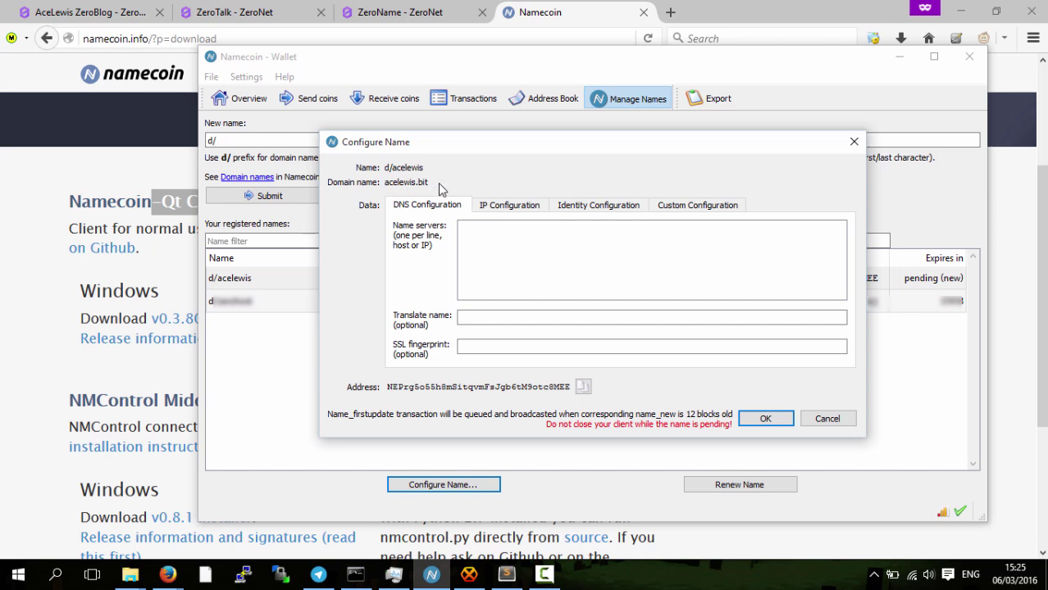
click(528, 210)
click(578, 210)
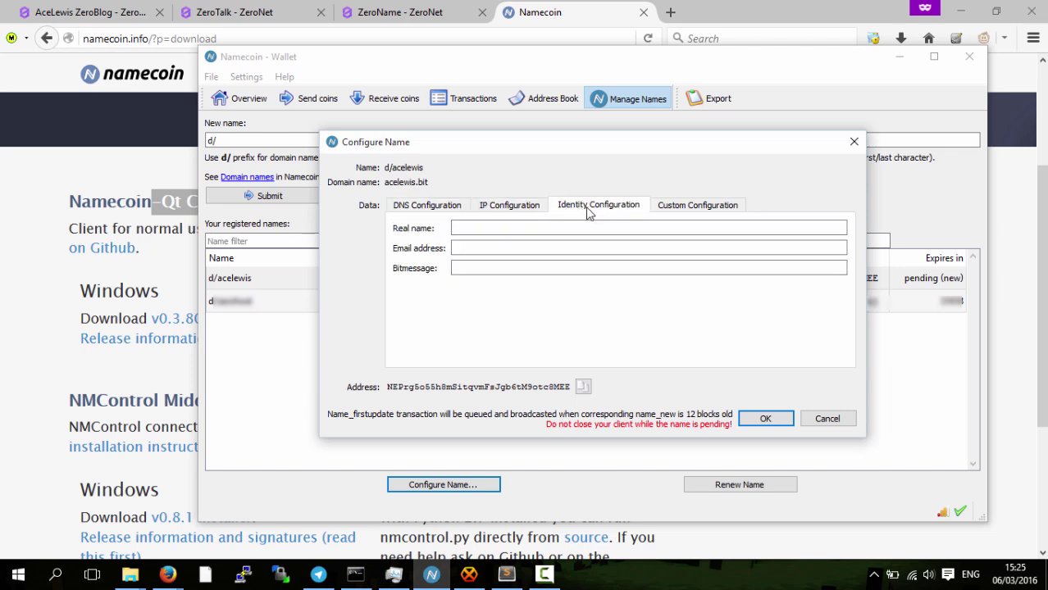
click(715, 210)
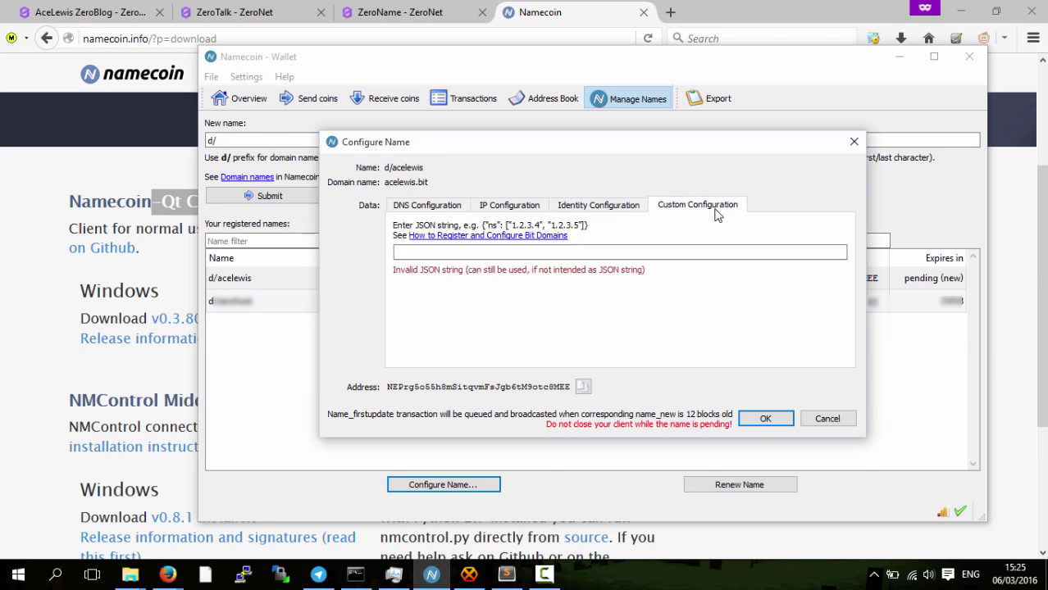
click(423, 257)
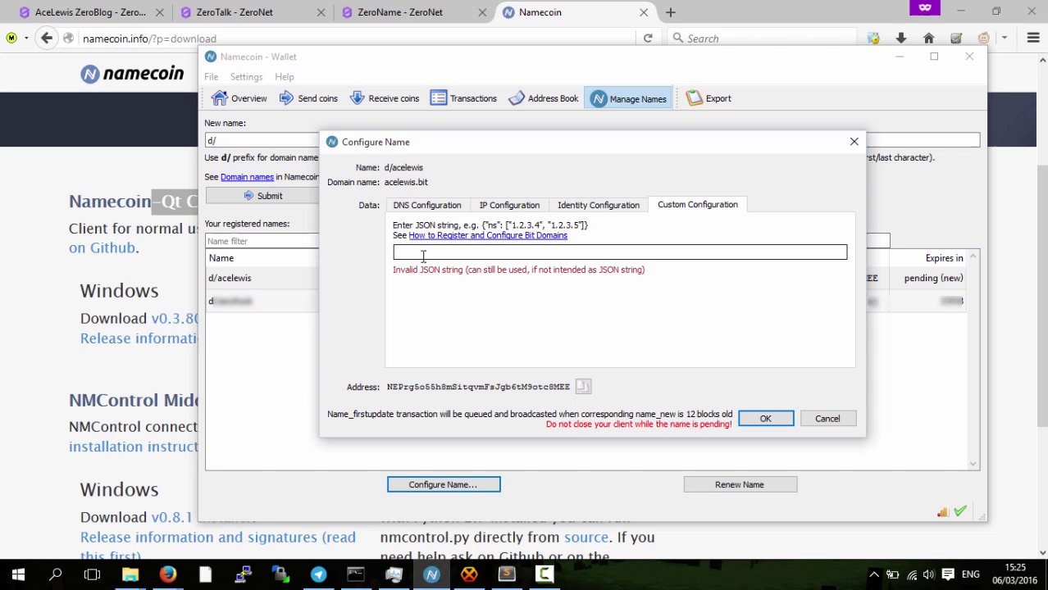
Snap Sublime Text to the right half of the screen and the browser to the left
click(497, 255)
click(506, 574)
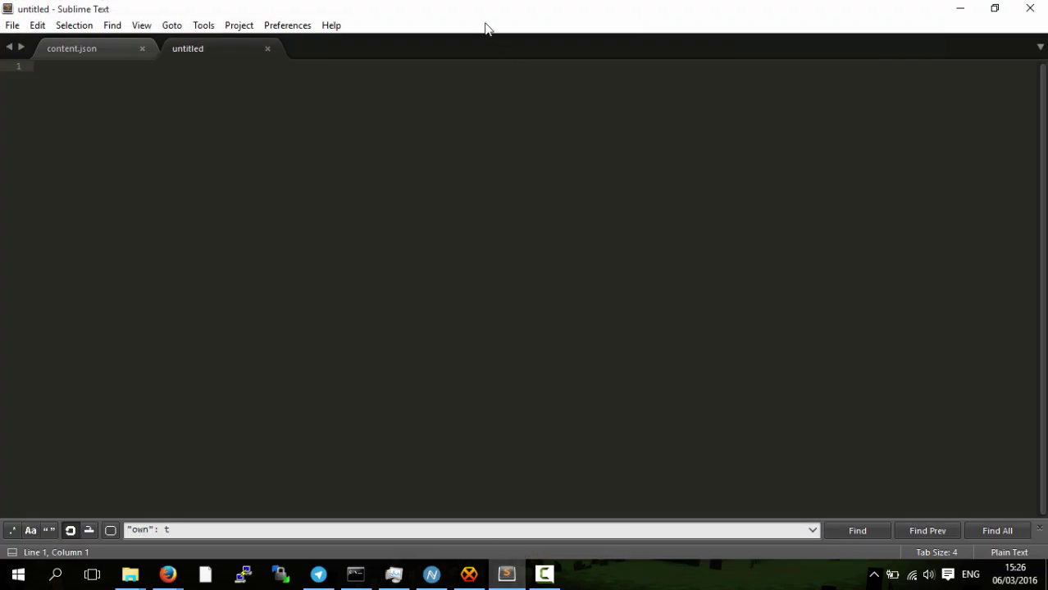
drag(483, 25, 1042, 82)
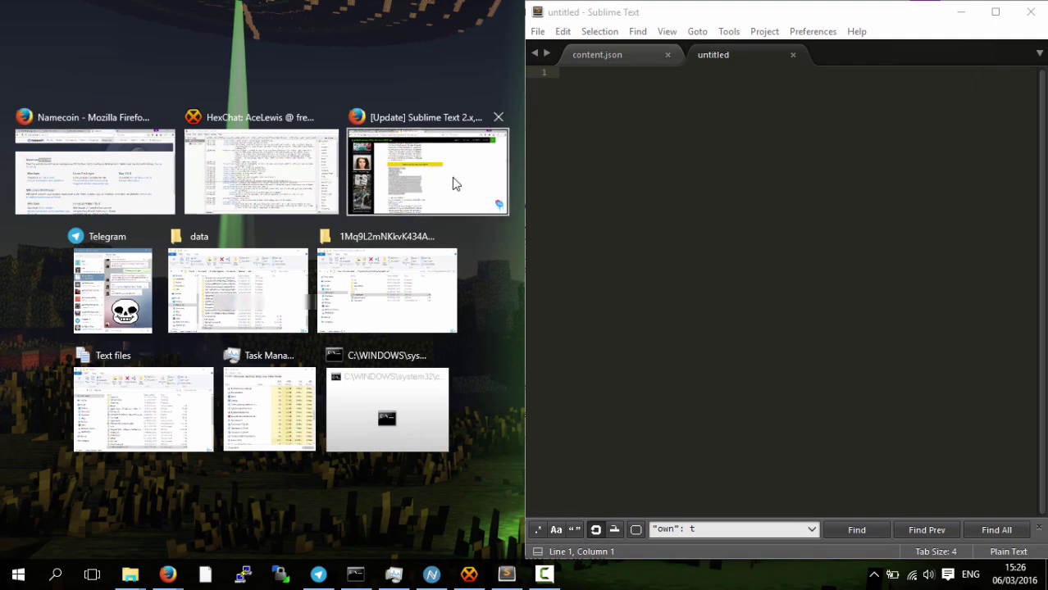
click(99, 189)
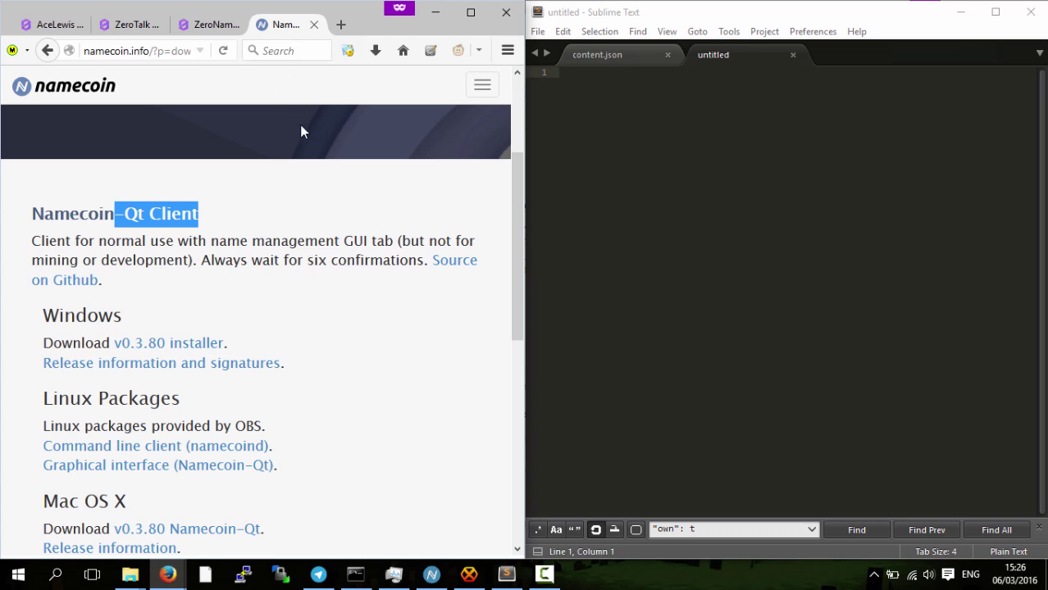
Select the example domain JSON on the ZeroName registry page
click(209, 25)
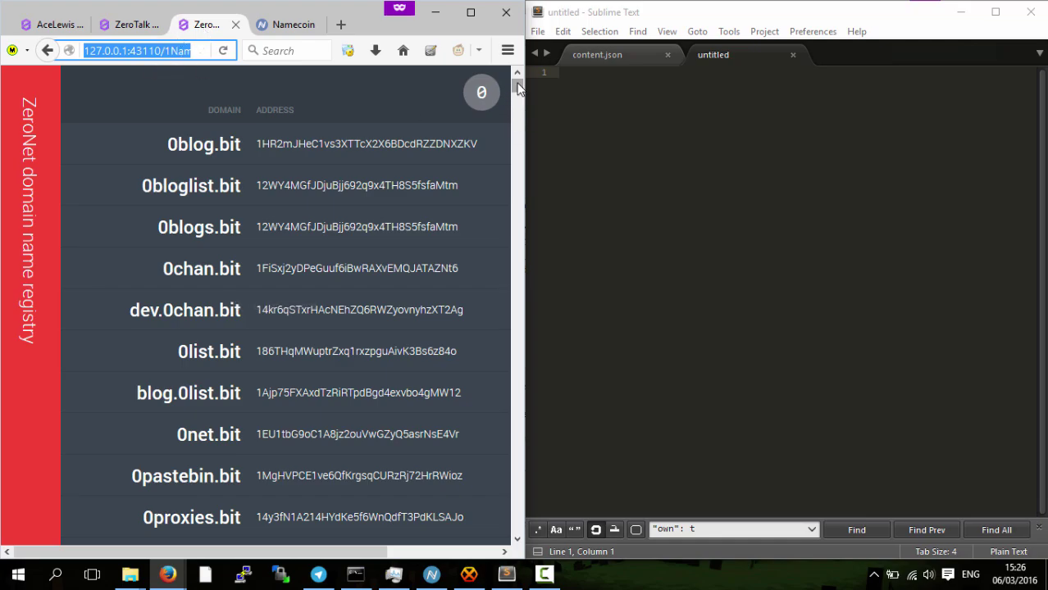
drag(517, 86, 468, 528)
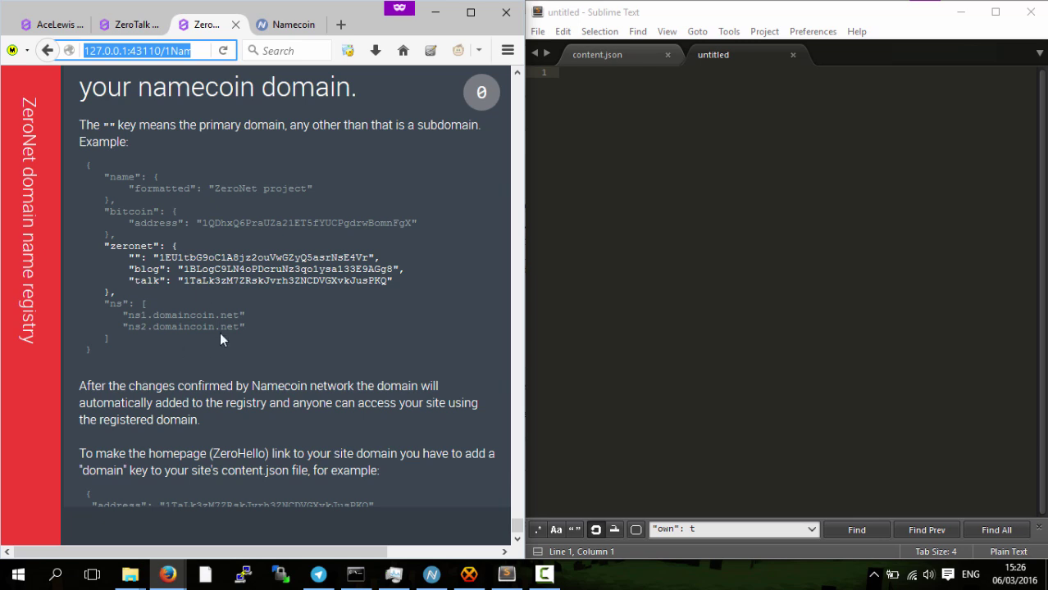
scroll(219, 332, up, 2)
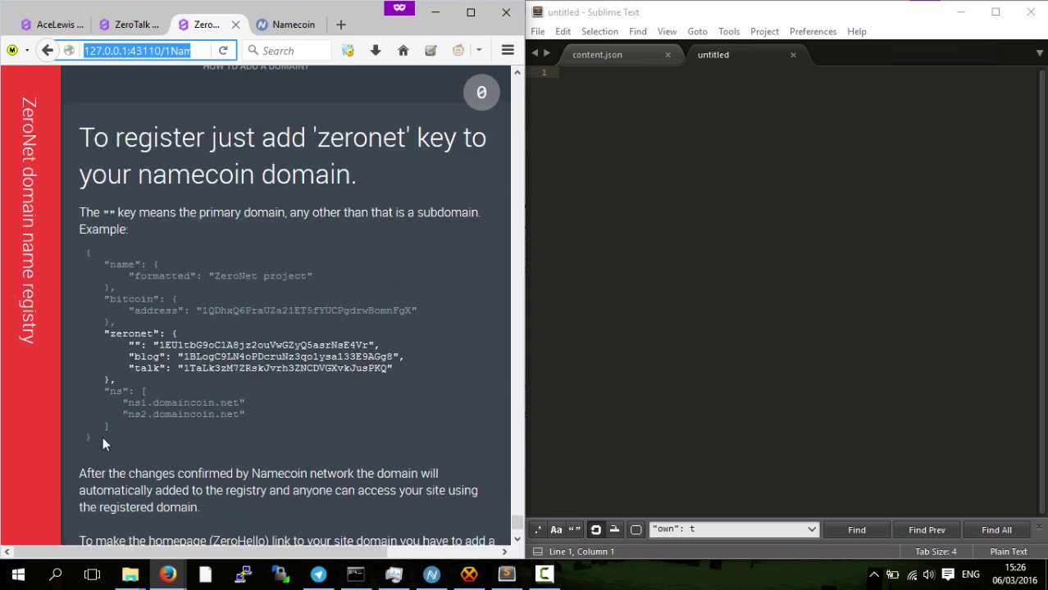
drag(102, 438, 91, 255)
Paste the example JSON into Sublime Text and delete its name, bitcoin and ns entries
click(582, 215)
text({     "name": {         "formatted": "ZeroNet project"     },     "bitcoin": {         "address": "1QDhxQ6PraUZa21ET5fYUCPgdrwBomnFgX"     },     "zeronet": {         "": "1EU1tbG9oC1A8jz2ouVwGZyQ5asrNsE4Vr",         "blog": "1BLogC9LN4oPDcruNz3qo1ysa133E9AGg8",         "talk": "1TaLk3zM7ZRskJvrh3ZNCDVGXvkJusPKQ"     },     "ns": [        "ns1.domaincoin.net",        "ns2.domaincoin.net"     ] })
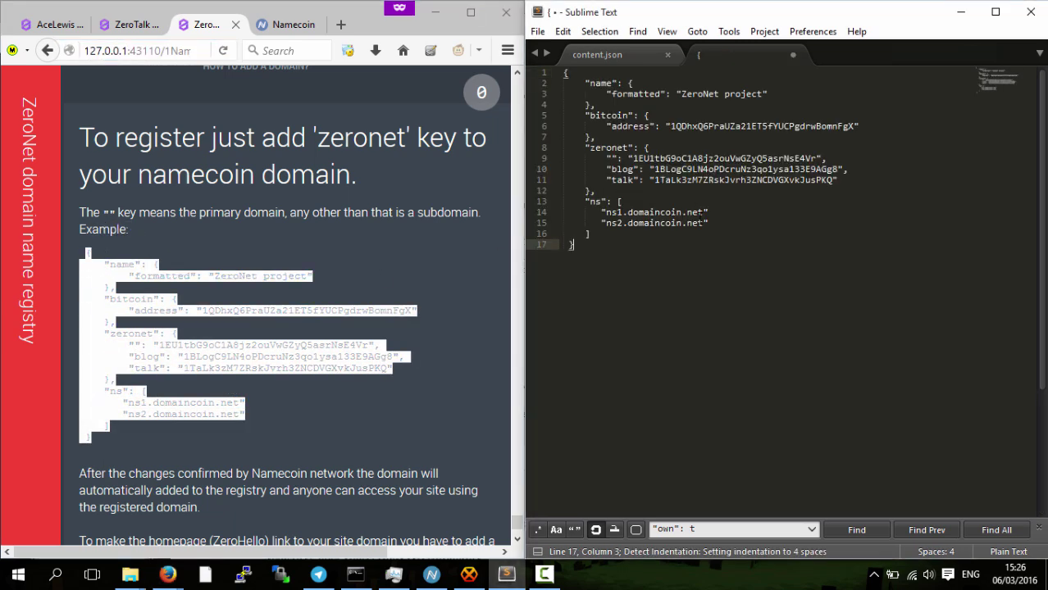
drag(666, 136, 487, 74)
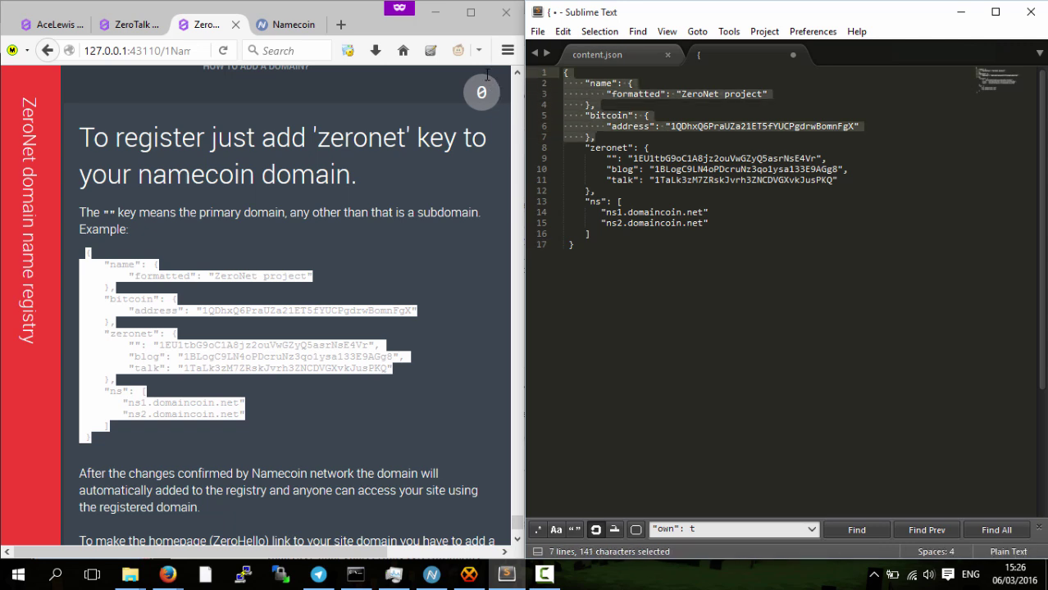
key(shift+Down)
key(BackSpace)
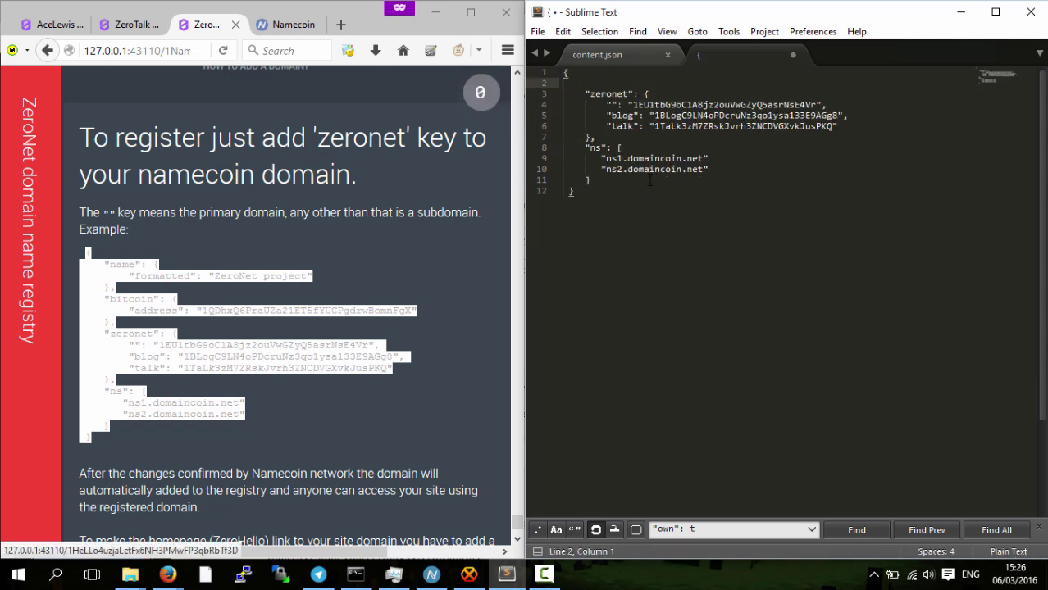
drag(591, 180, 527, 148)
key(BackSpace)
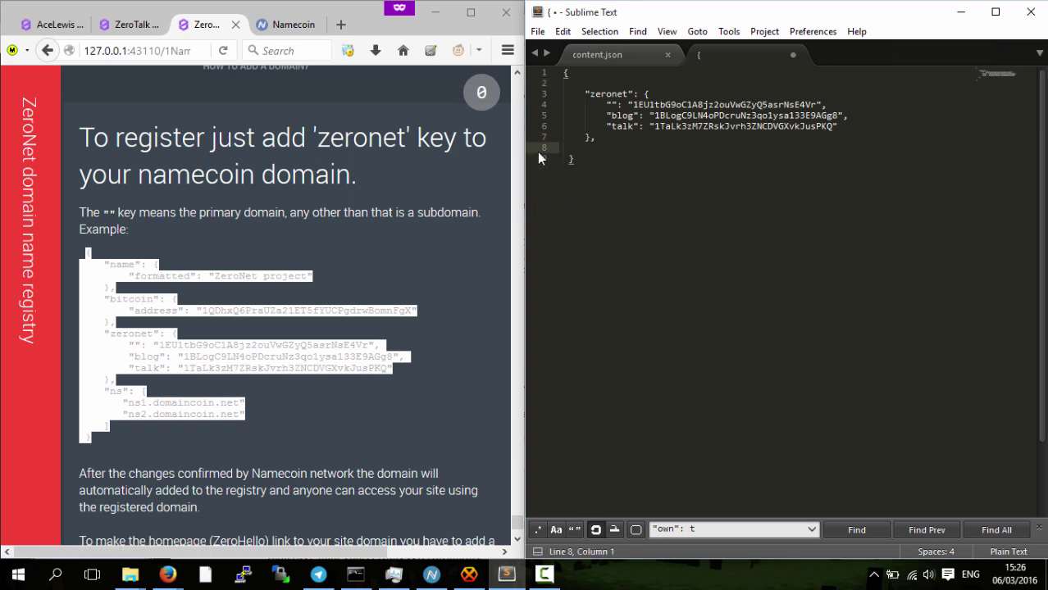
key(BackSpace)
key(BackSpace)
click(609, 80)
key(BackSpace)
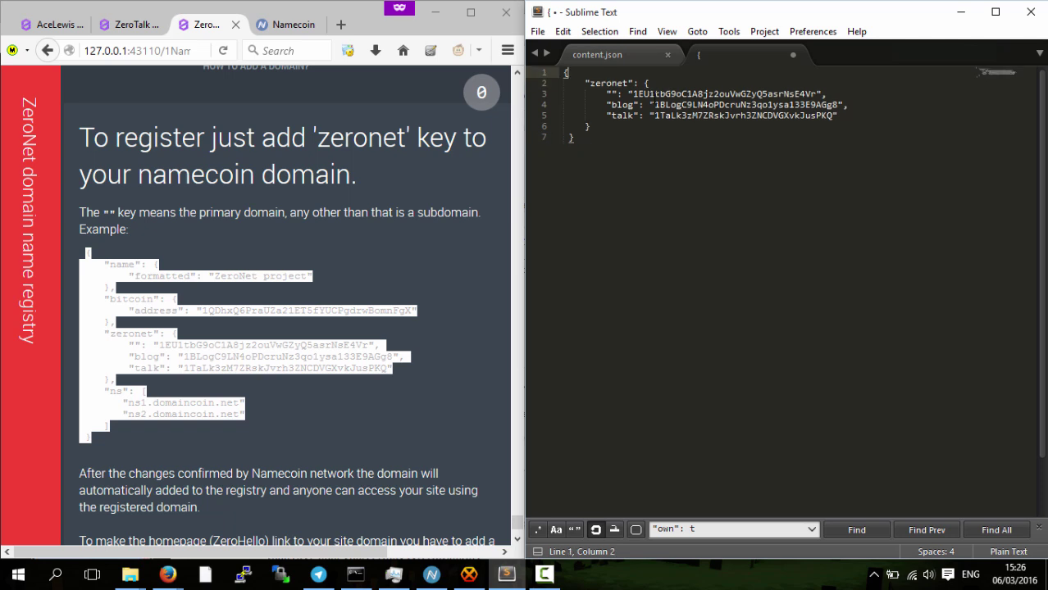
Replace the primary "" address with MyZeroBlog's site address copied from the browser
double_click(648, 94)
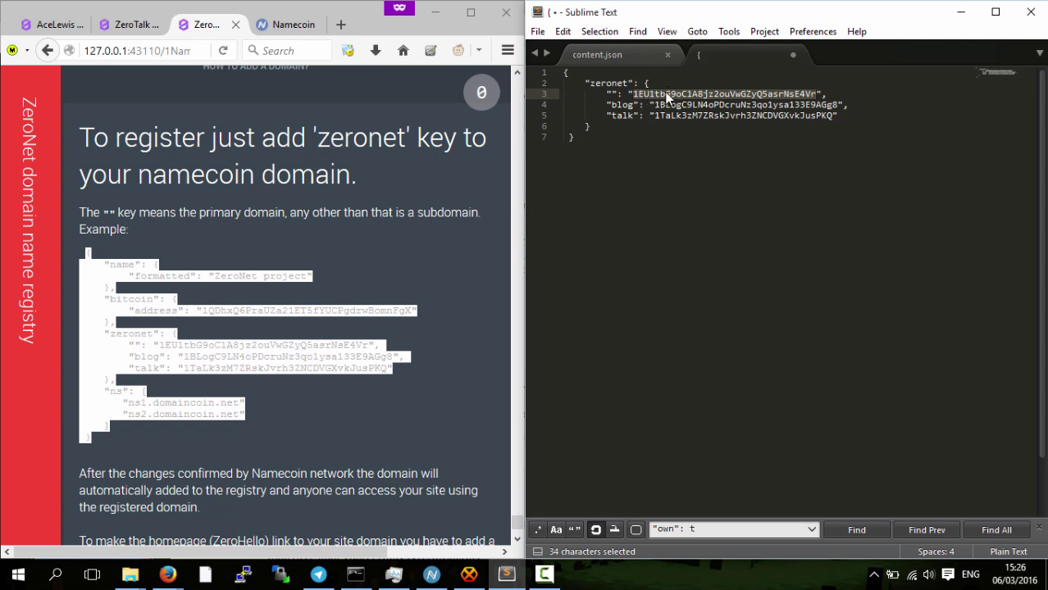
click(49, 24)
click(185, 50)
double_click(178, 50)
key(ctrl+c)
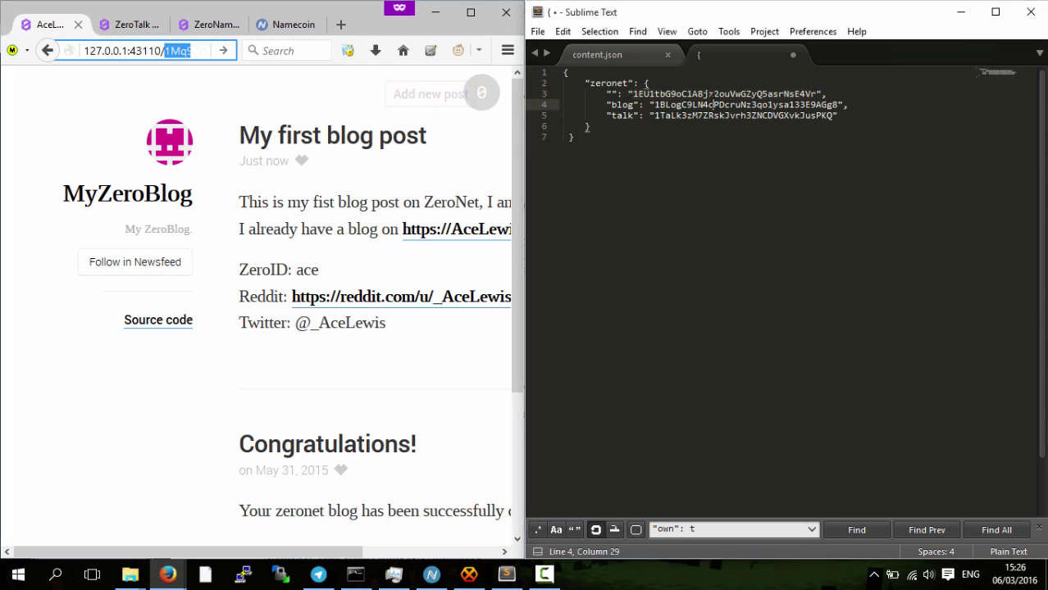
key(alt+Tab)
key(ctrl+v)
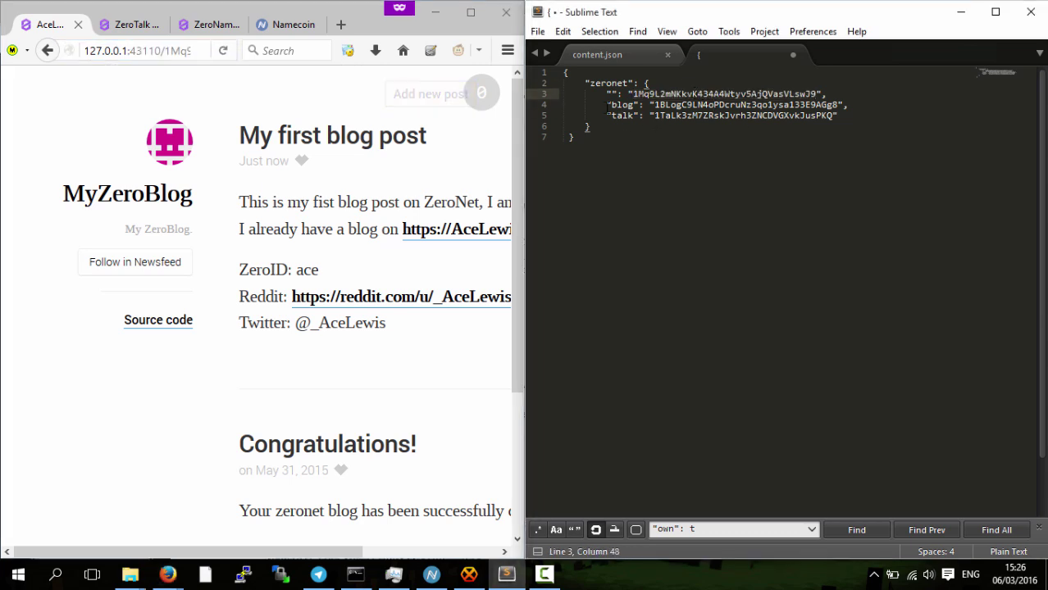
click(129, 24)
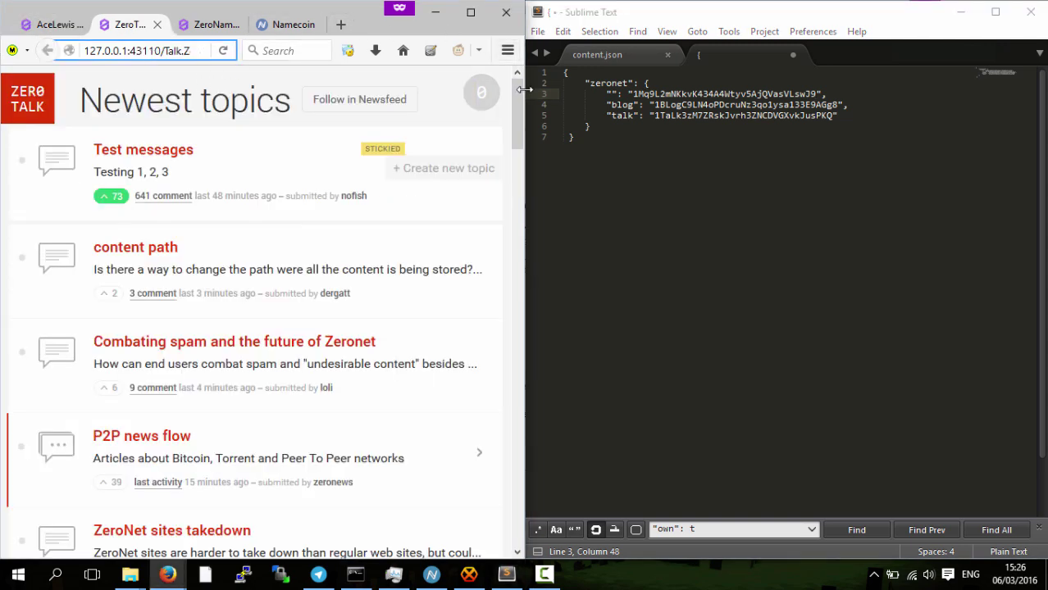
Check the JSON draft's blog, talk and primary entries against the ZeroTalk address
drag(524, 100, 821, 106)
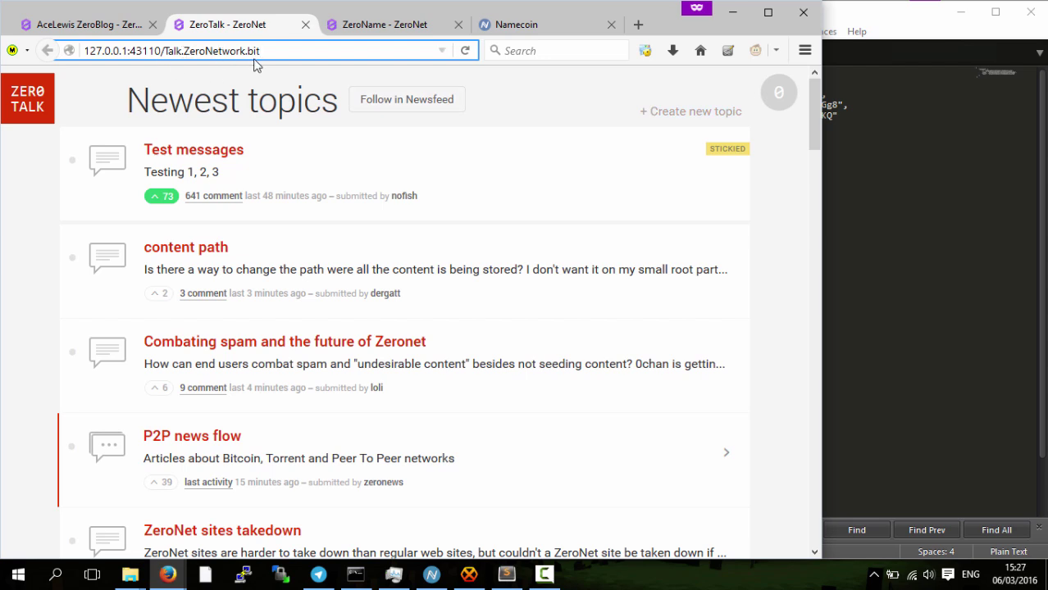
click(943, 238)
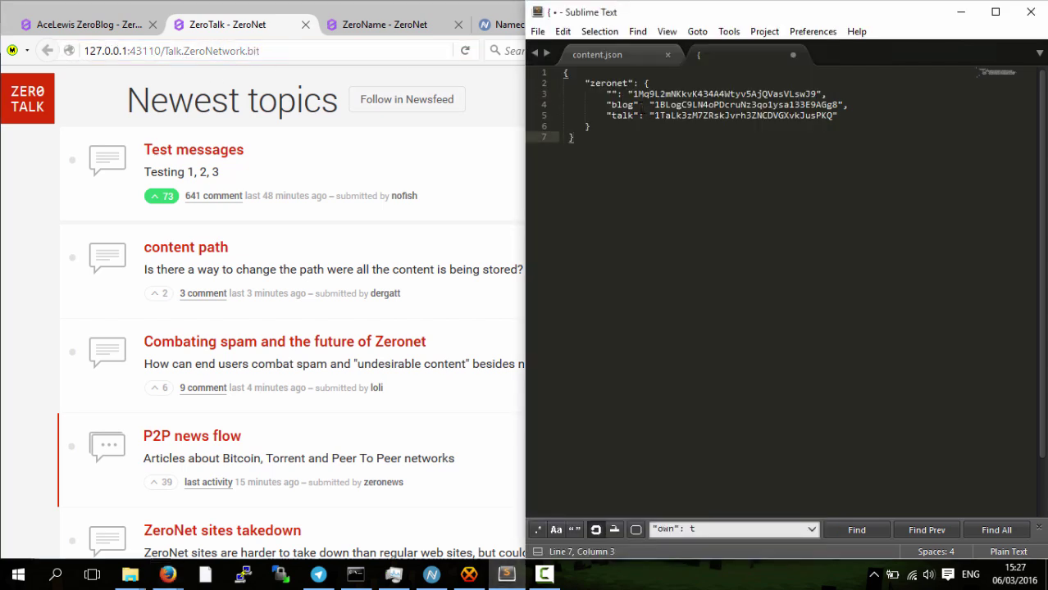
double_click(623, 105)
double_click(625, 116)
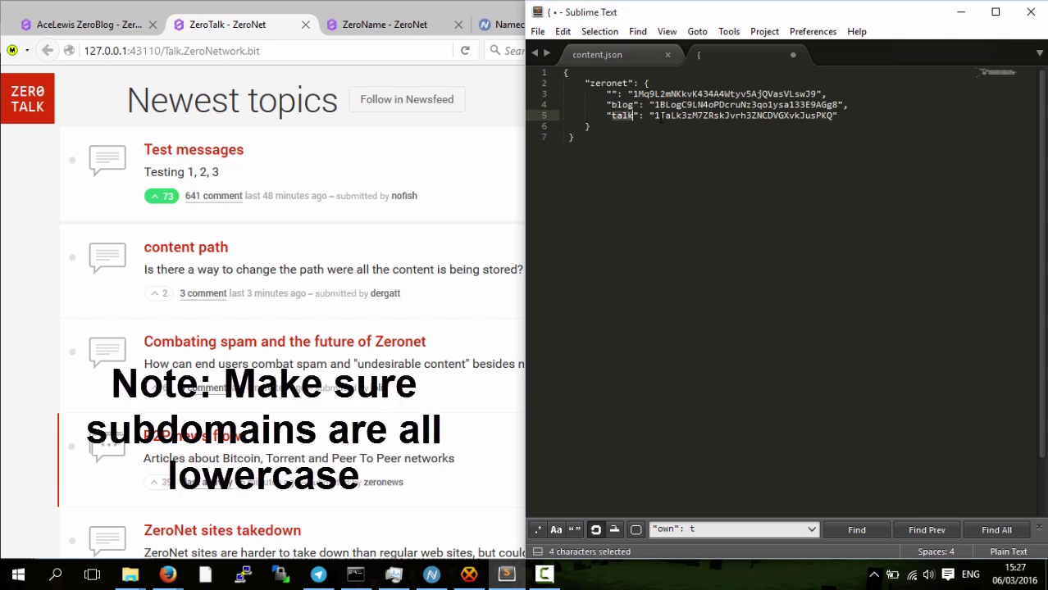
click(662, 118)
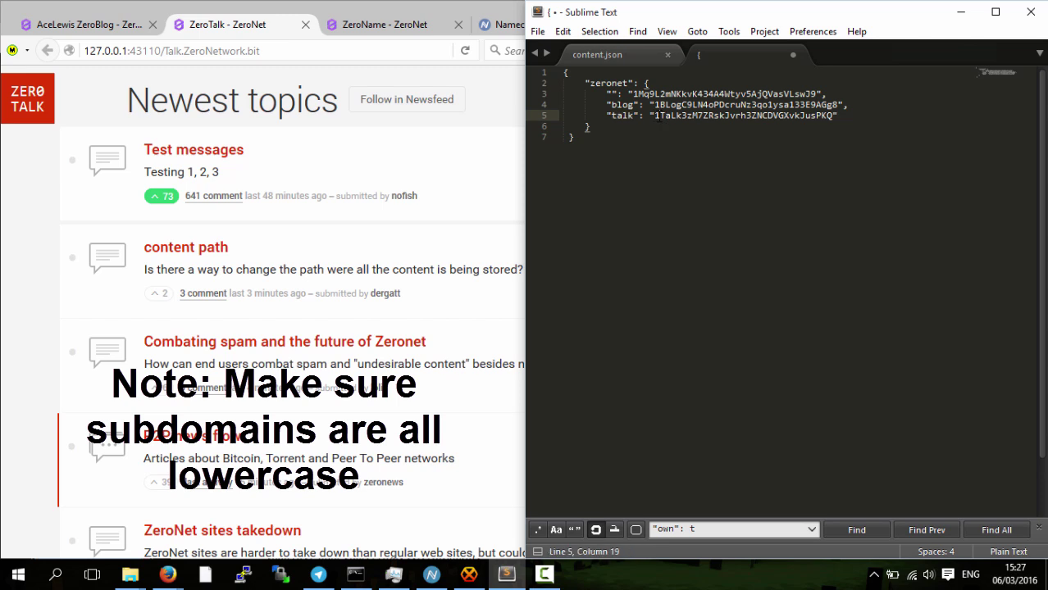
double_click(671, 116)
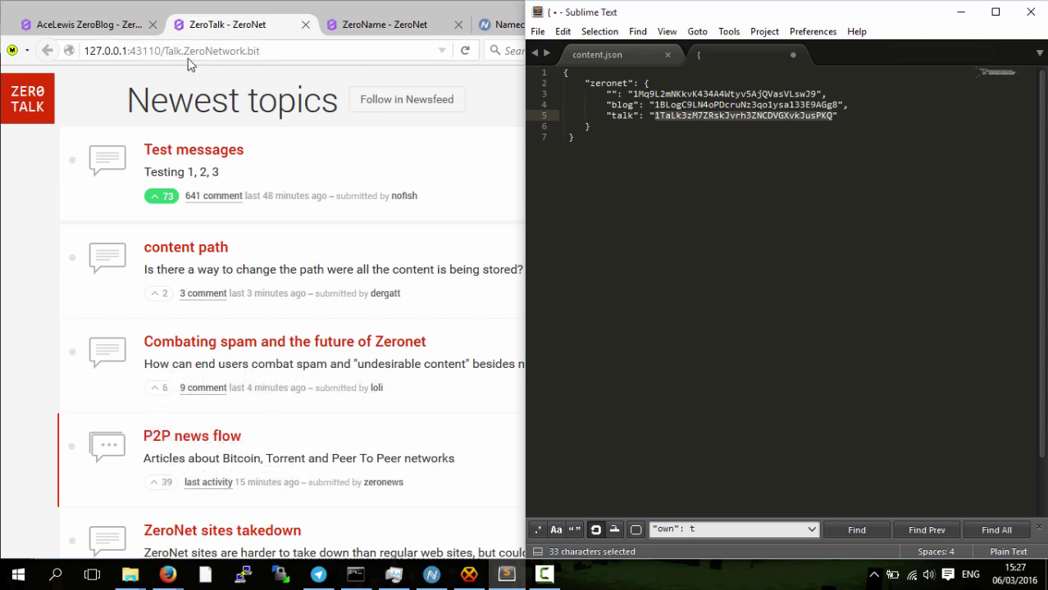
click(187, 86)
key(alt+Tab)
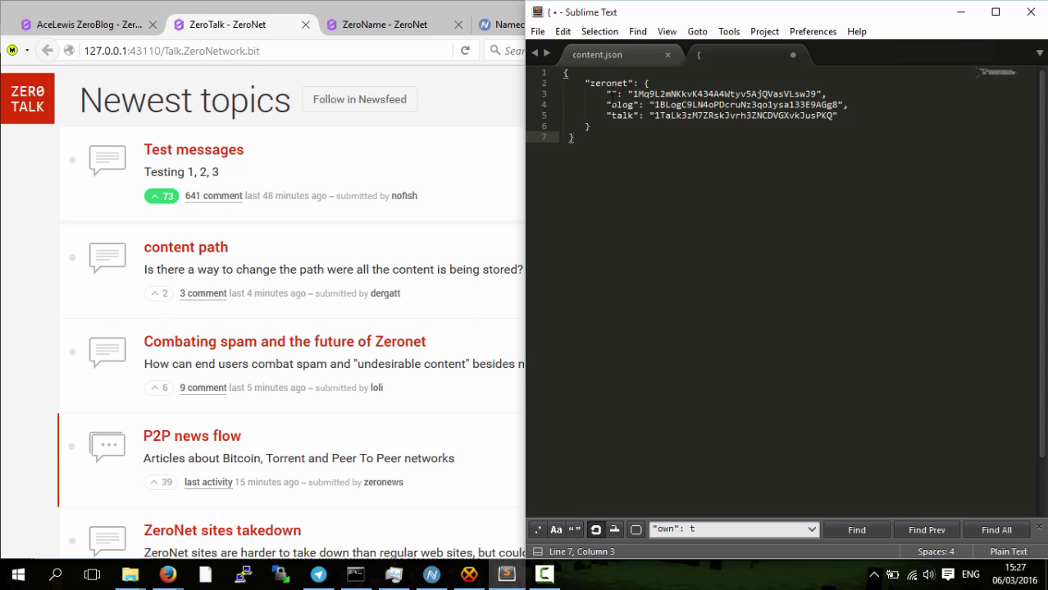
double_click(613, 93)
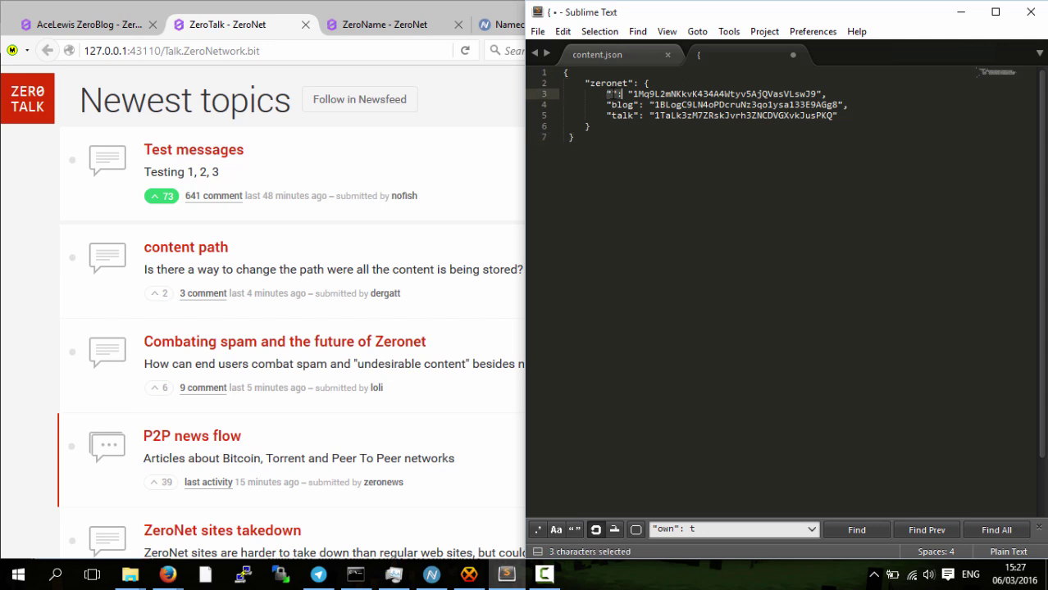
click(611, 95)
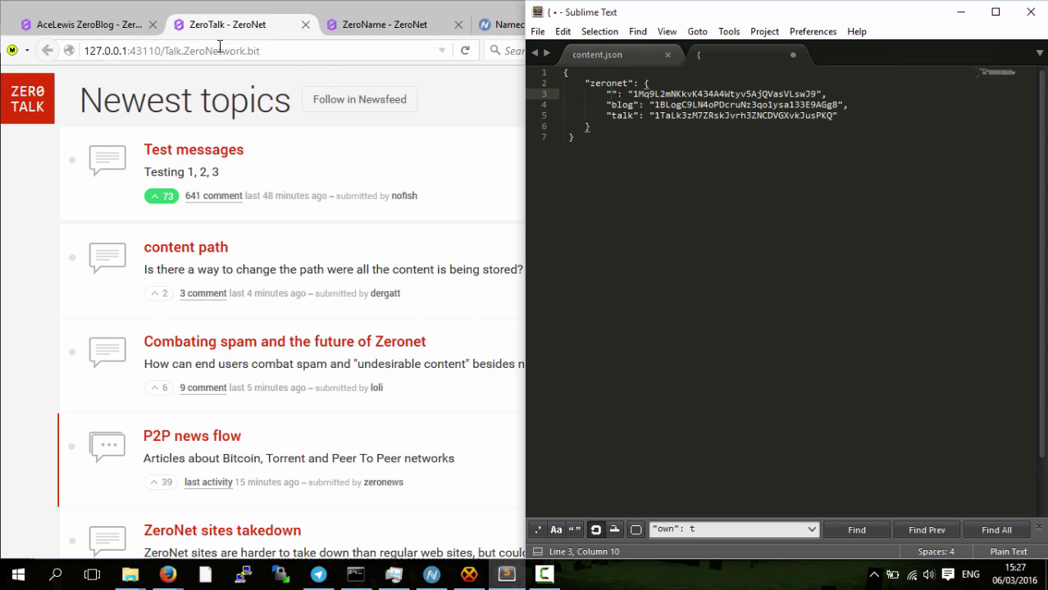
Load ZeroNetwork.bit in the browser, then select the blog and talk lines in the JSON
double_click(175, 51)
key(BackSpace)
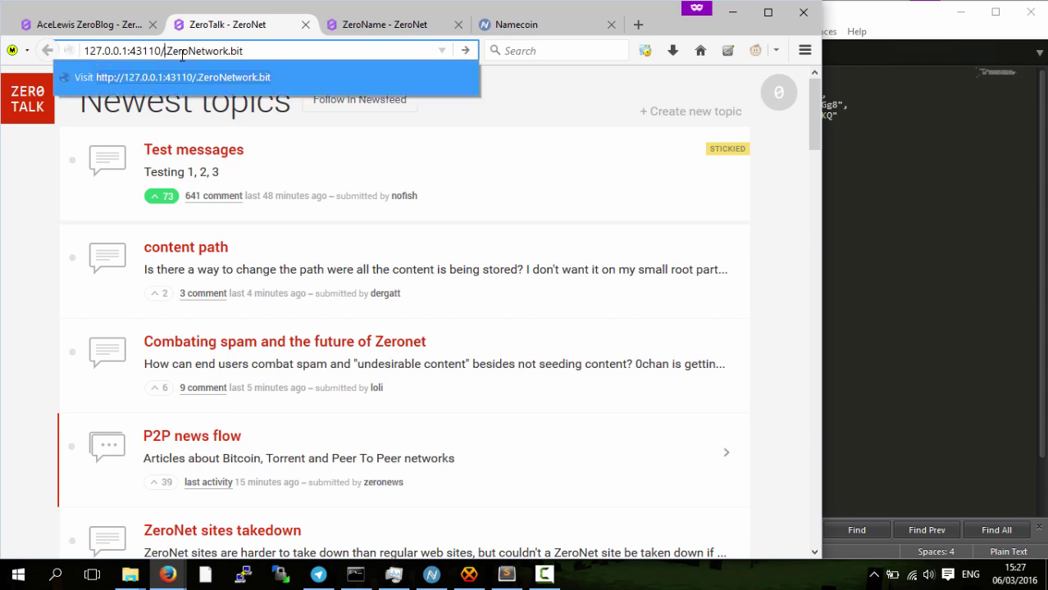
key(Return)
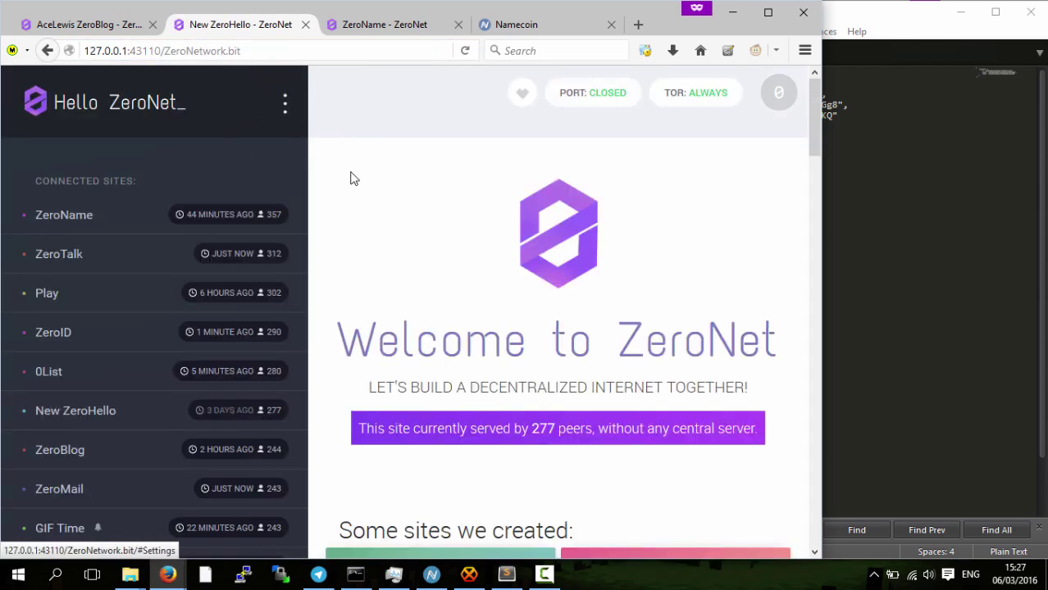
key(alt+Tab)
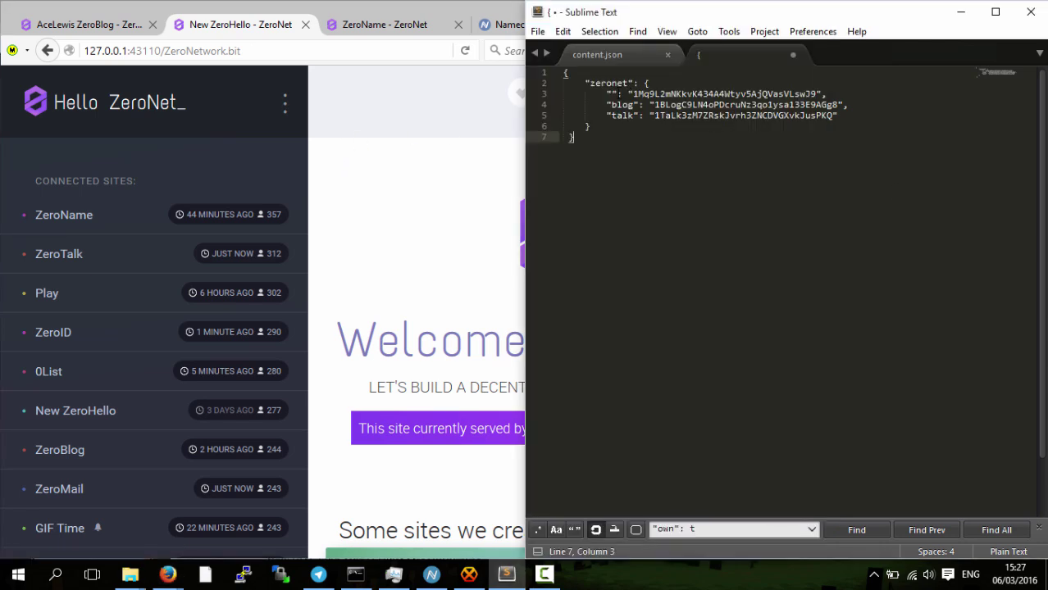
click(610, 94)
click(844, 116)
drag(854, 117, 452, 104)
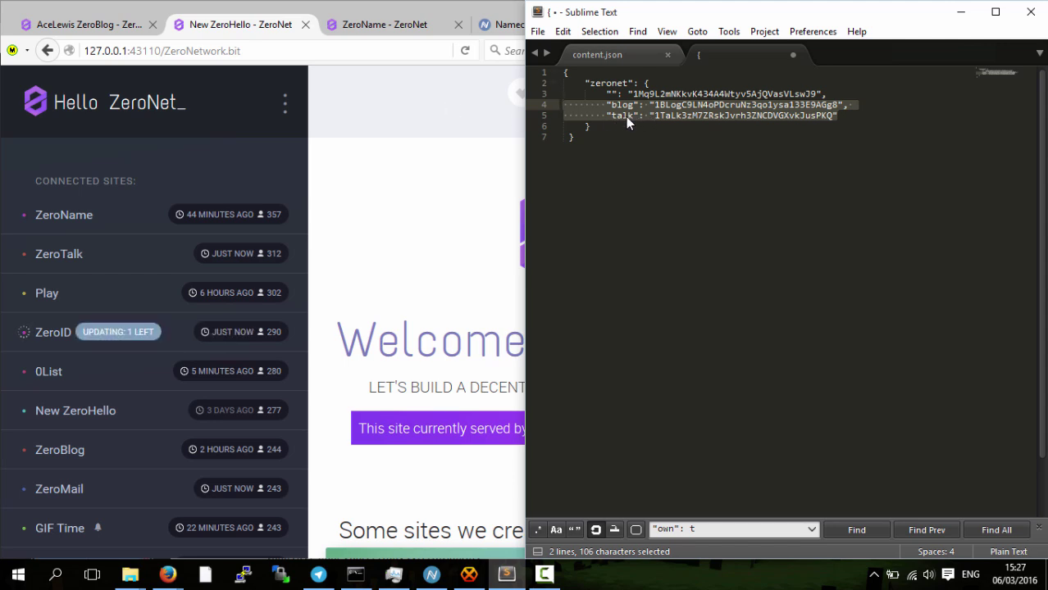
Delete the blog and talk entries, keeping only the root zeronet address, and copy the JSON
key(BackSpace)
key(BackSpace)
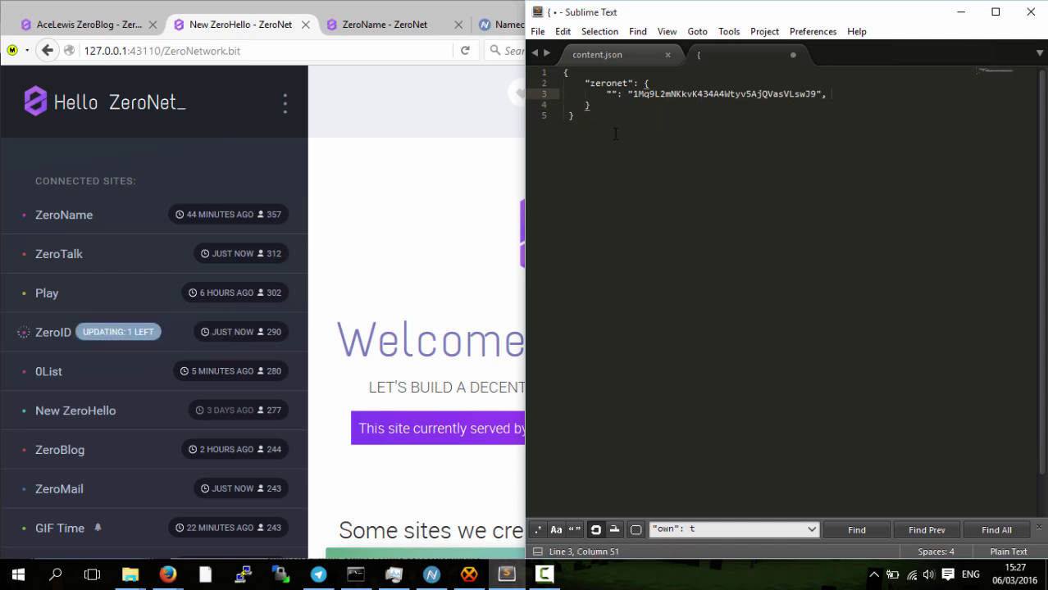
click(614, 134)
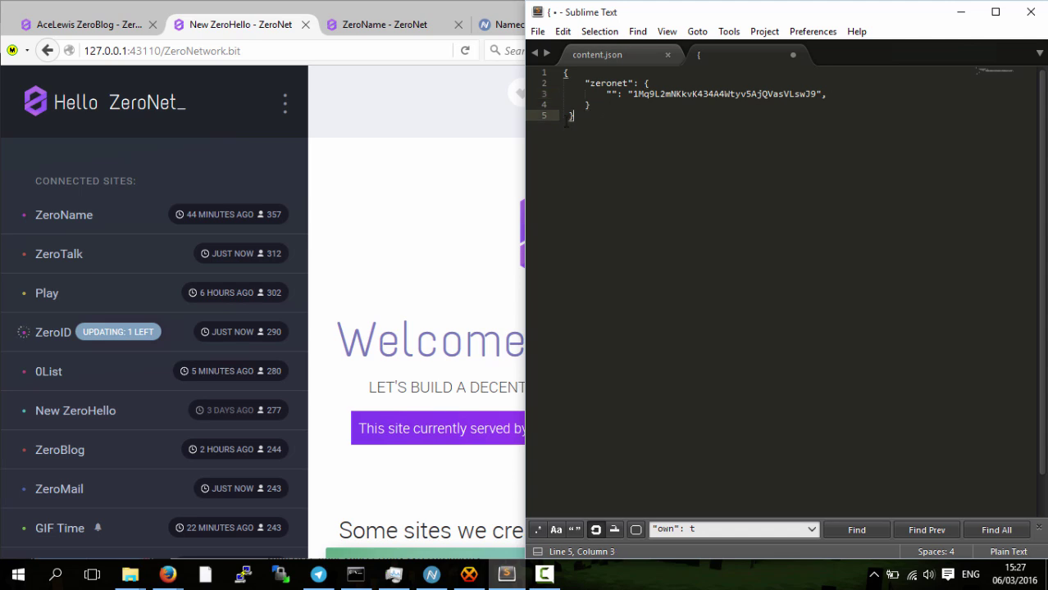
key(ctrl+a)
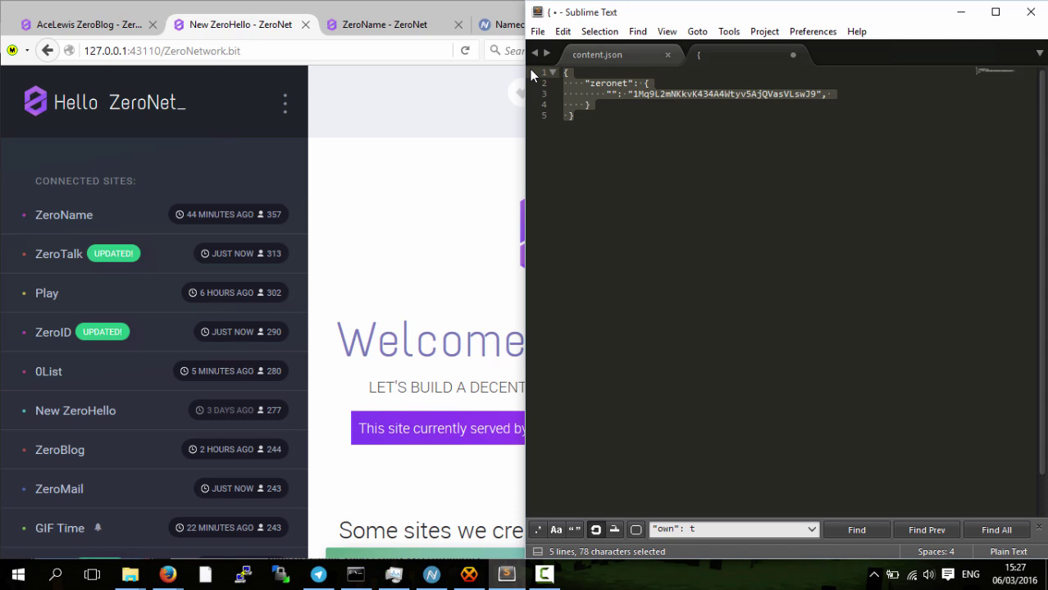
key(ctrl+c)
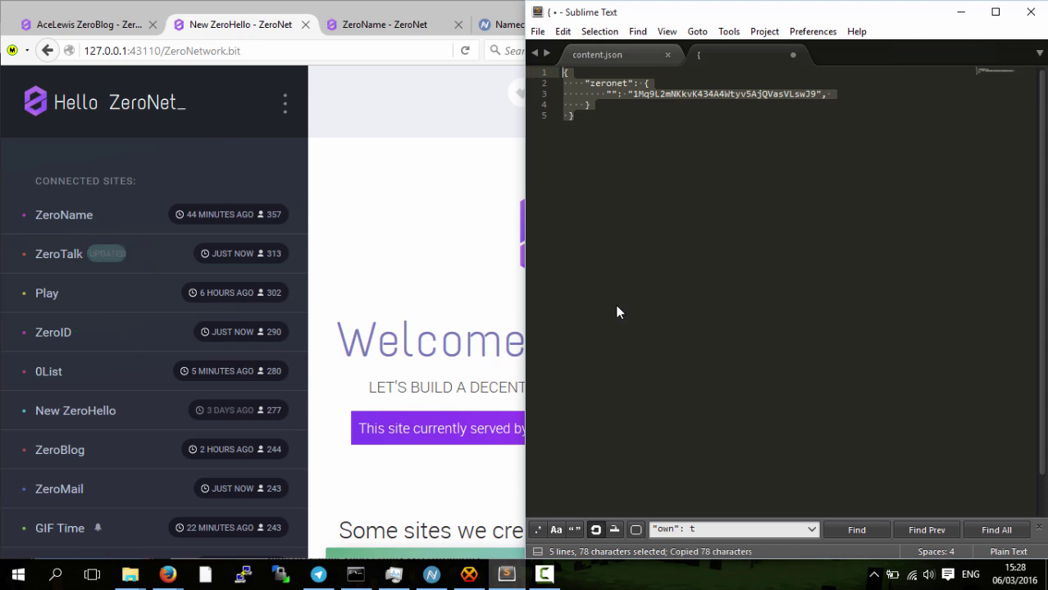
Paste the copied zeronet JSON into the Custom Configuration field for d/acelewis in Namecoin-Qt
click(432, 576)
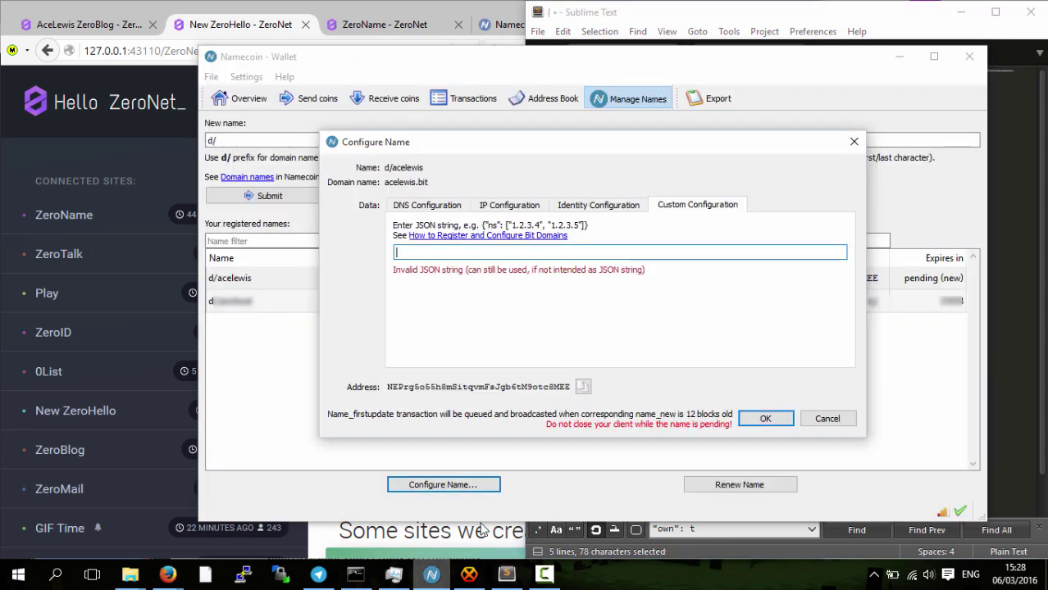
click(423, 253)
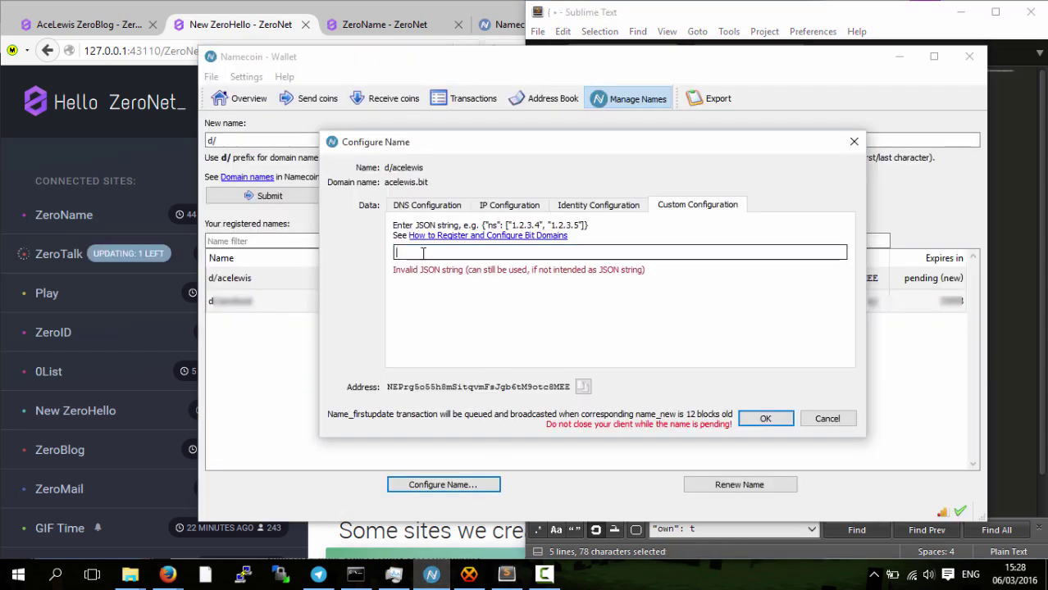
key(ctrl+v)
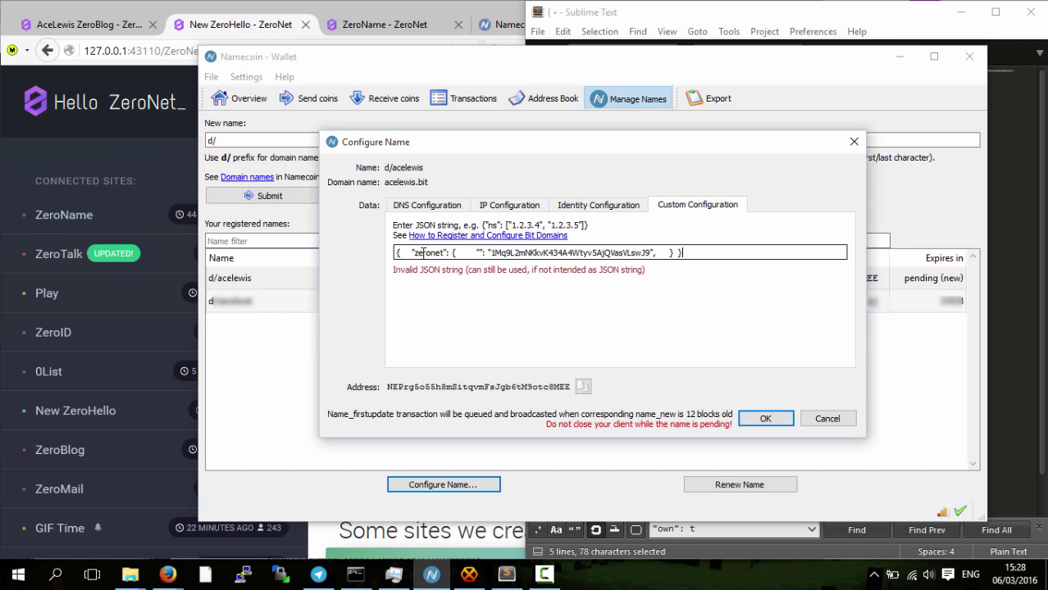
Strip the extra spaces and stray characters until the field reads 'Valid JSON string'
click(415, 253)
key(BackSpace)
key(BackSpace)
key(BackSpace)
key(BackSpace)
key(BackSpace)
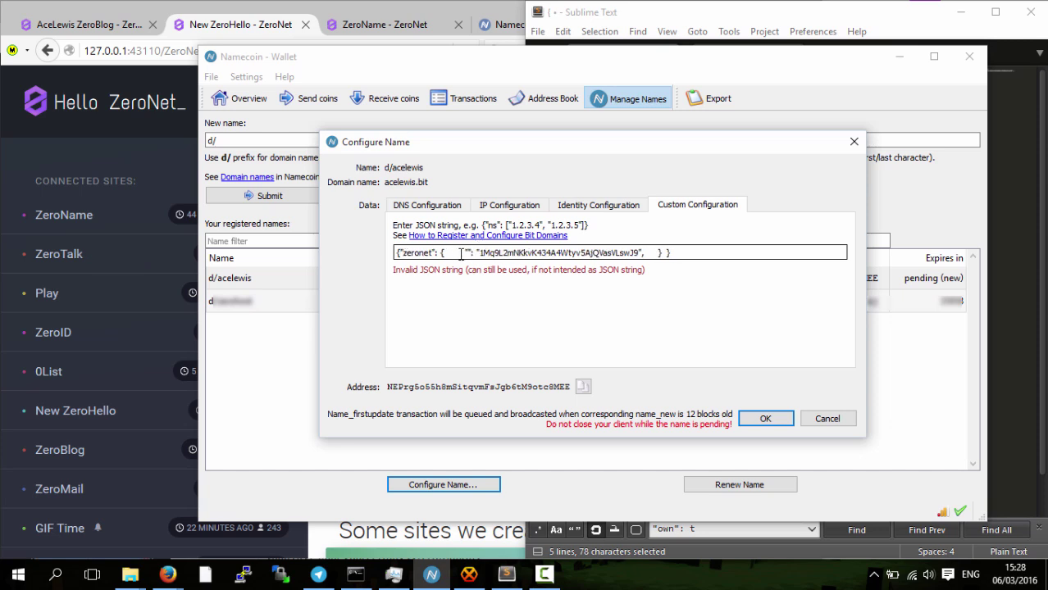
click(439, 253)
key(BackSpace)
drag(443, 254, 469, 253)
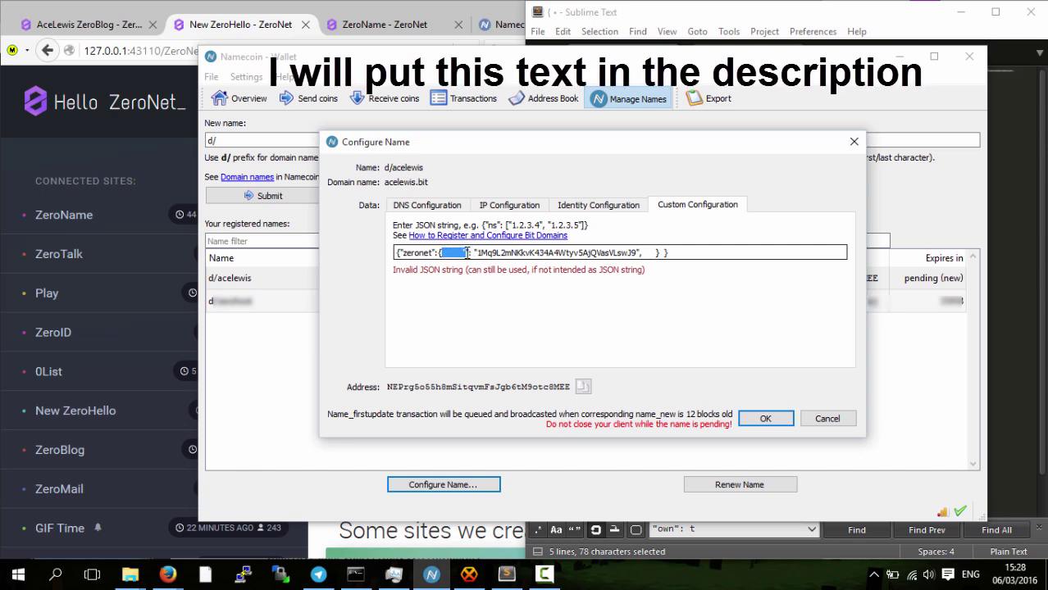
text("":)
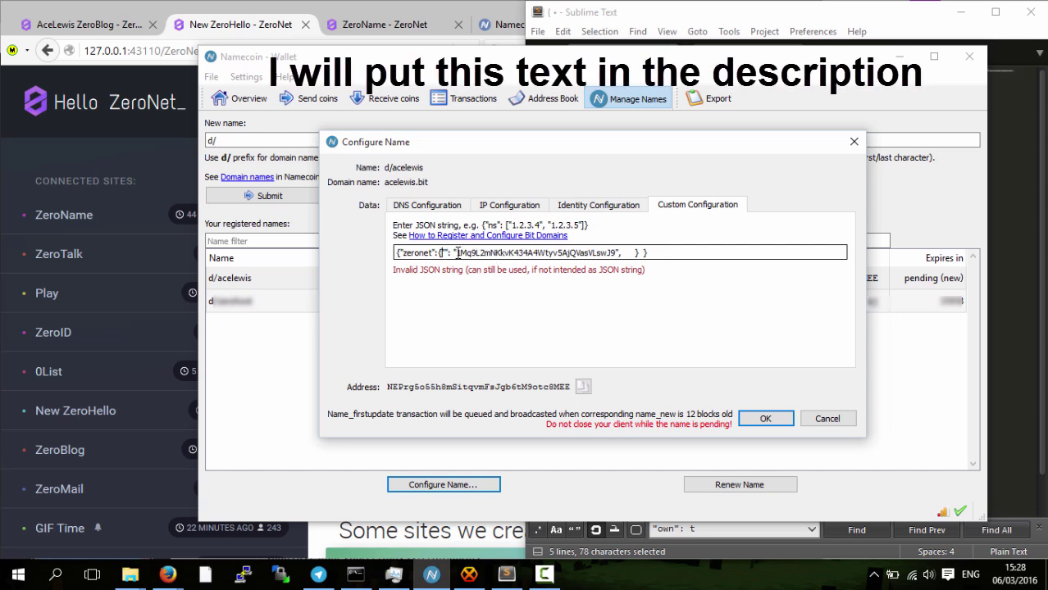
key(BackSpace)
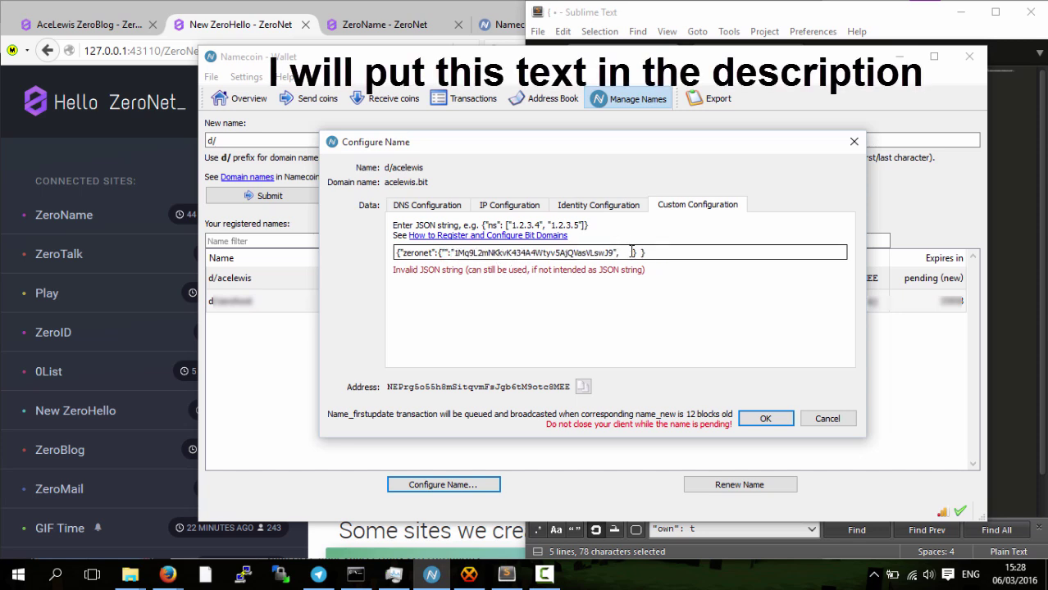
drag(634, 253, 621, 254)
key(BackSpace)
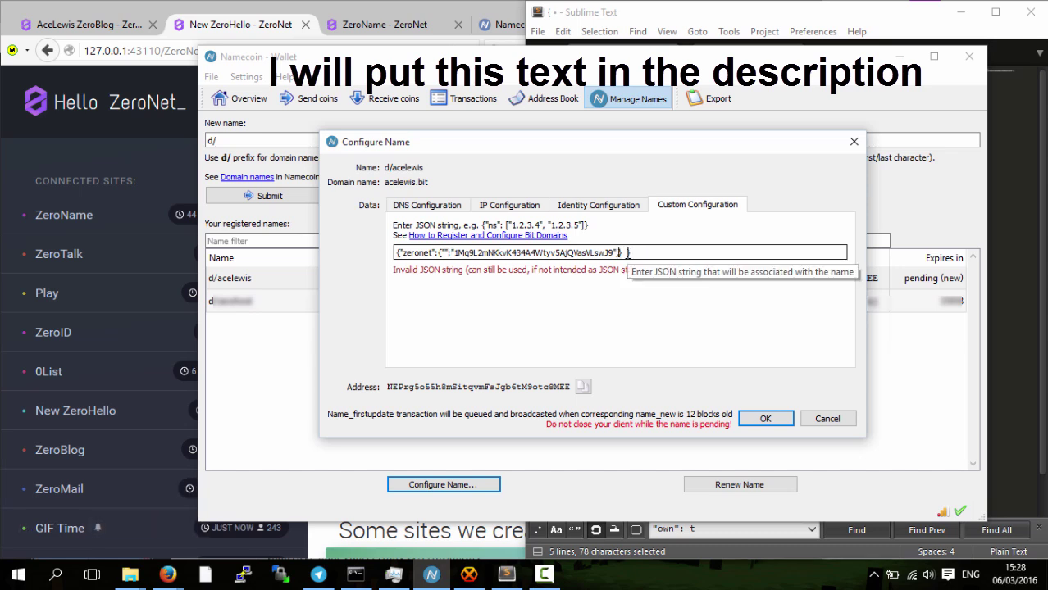
key(BackSpace)
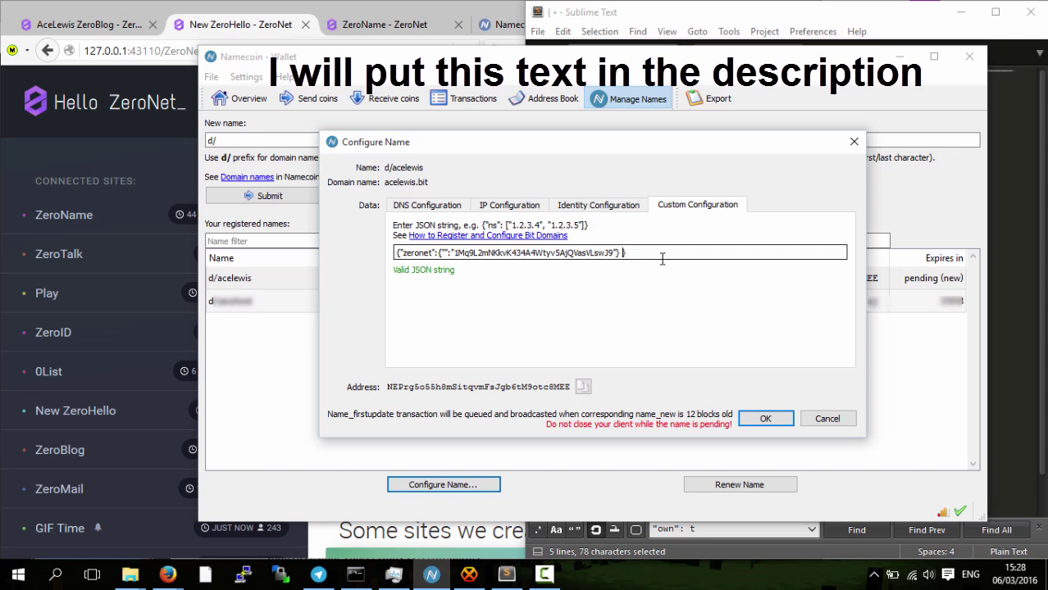
double_click(492, 253)
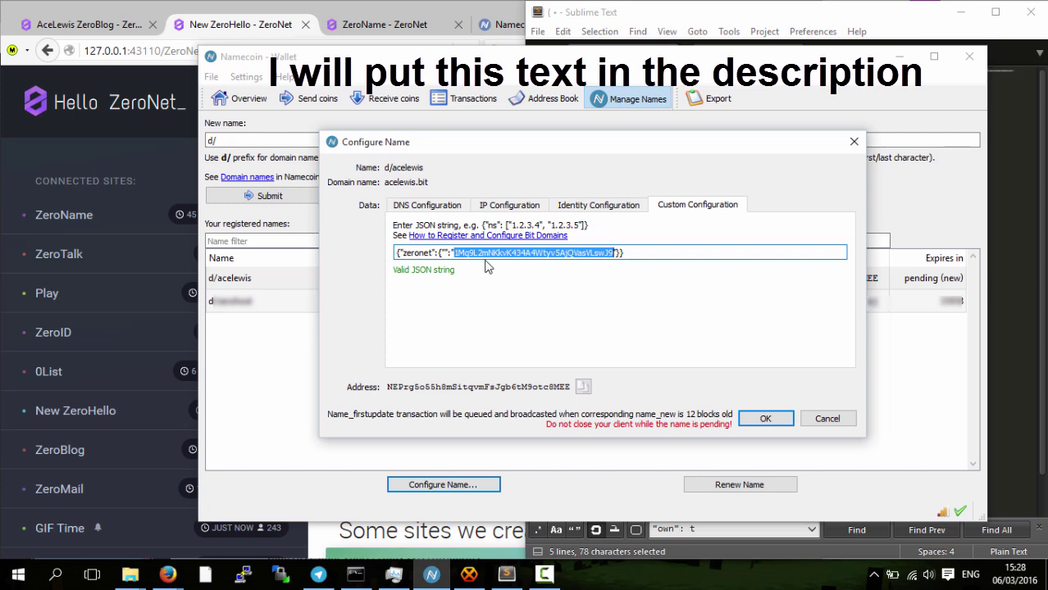
Compare the site address with the AceLewis ZeroBlog URL, then save the acelewis.bit zeronet configuration
click(85, 30)
click(84, 30)
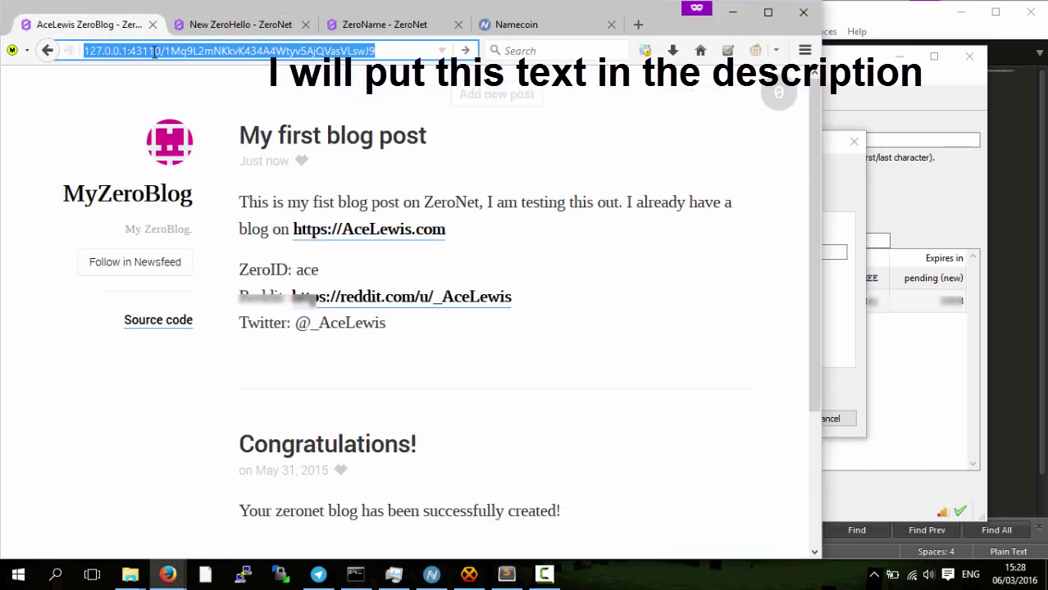
click(861, 361)
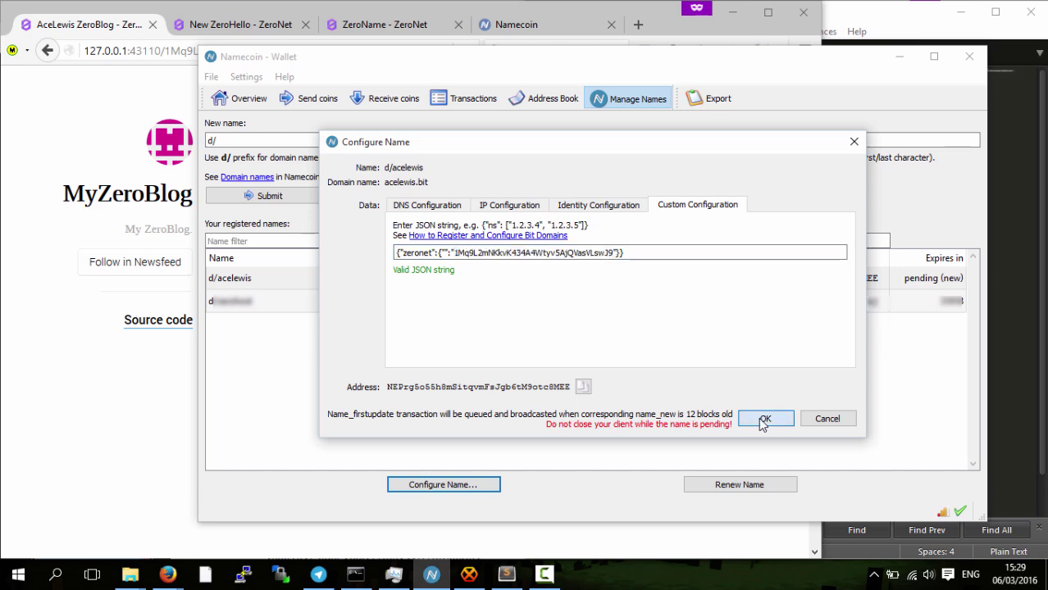
click(762, 421)
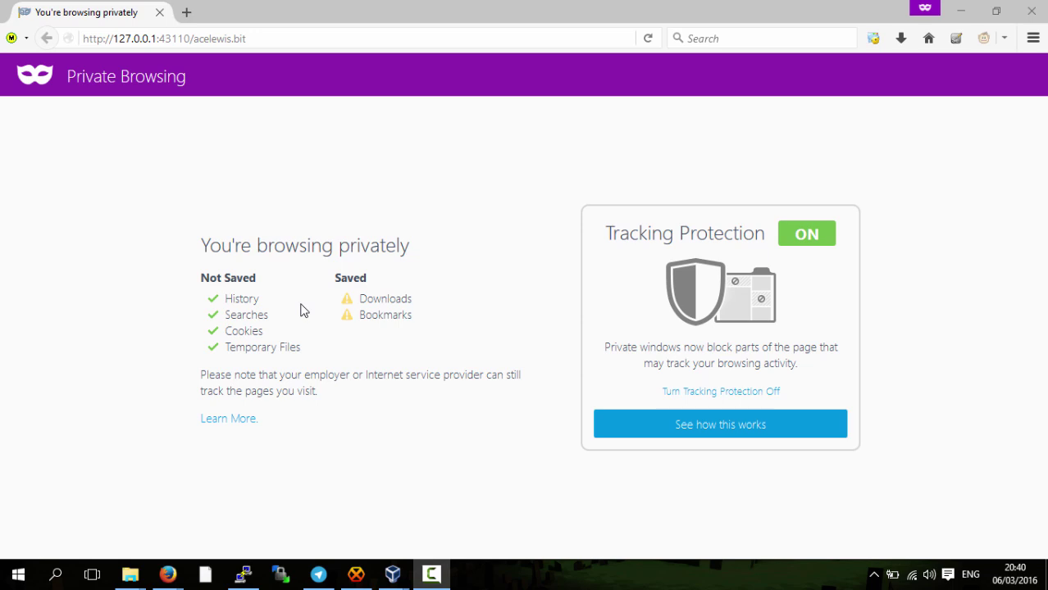
Edit the address bar to drop /acelewis.bit, leaving the ZeroNet home at 127.0.0.1:43110
key(ctrl+l)
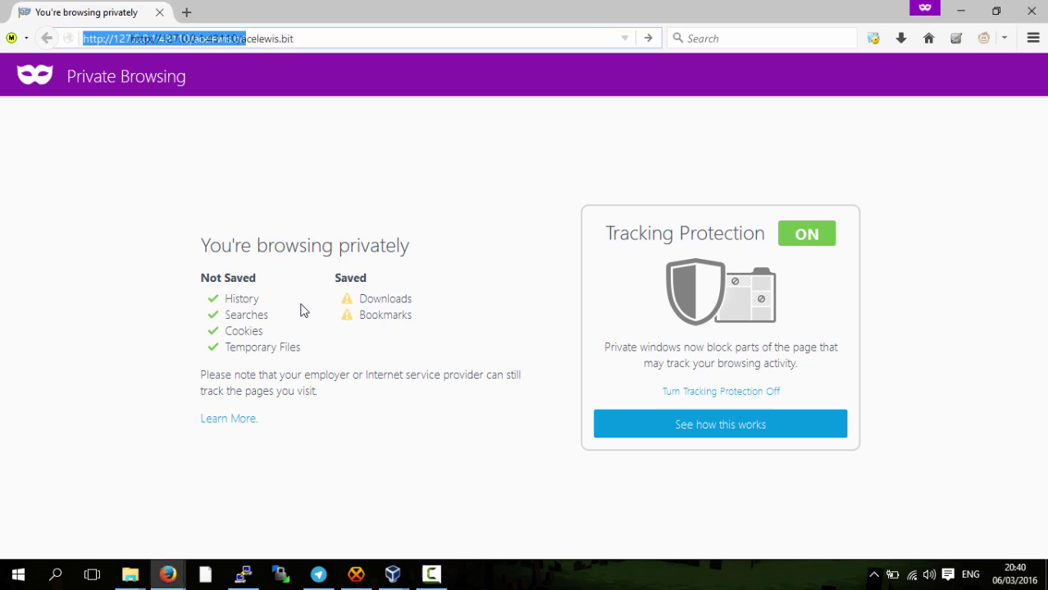
key(End)
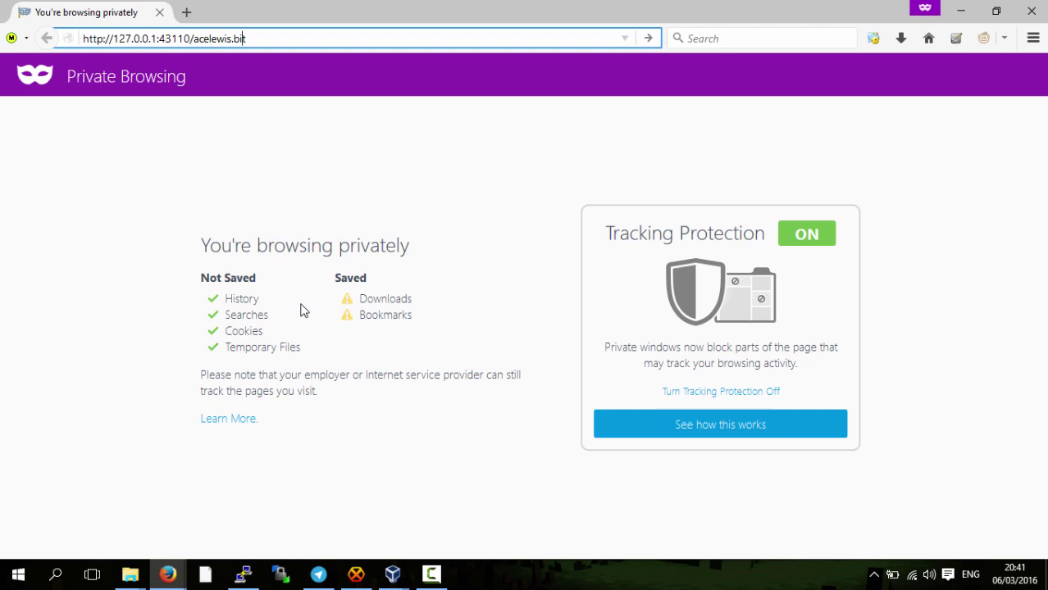
key(shift+Right)
key(shift+Right)
key(shift+Right)
key(shift+Right)
key(shift+Right)
key(shift+Right)
key(shift+Right)
key(shift+Right)
key(shift+Right)
key(shift+Right)
key(shift+Right)
key(shift+Right)
key(shift+Right)
key(shift+Right)
key(shift+Right)
key(shift+Left)
key(shift+Left)
key(shift+Left)
key(shift+Left)
key(shift+Left)
key(shift+Left)
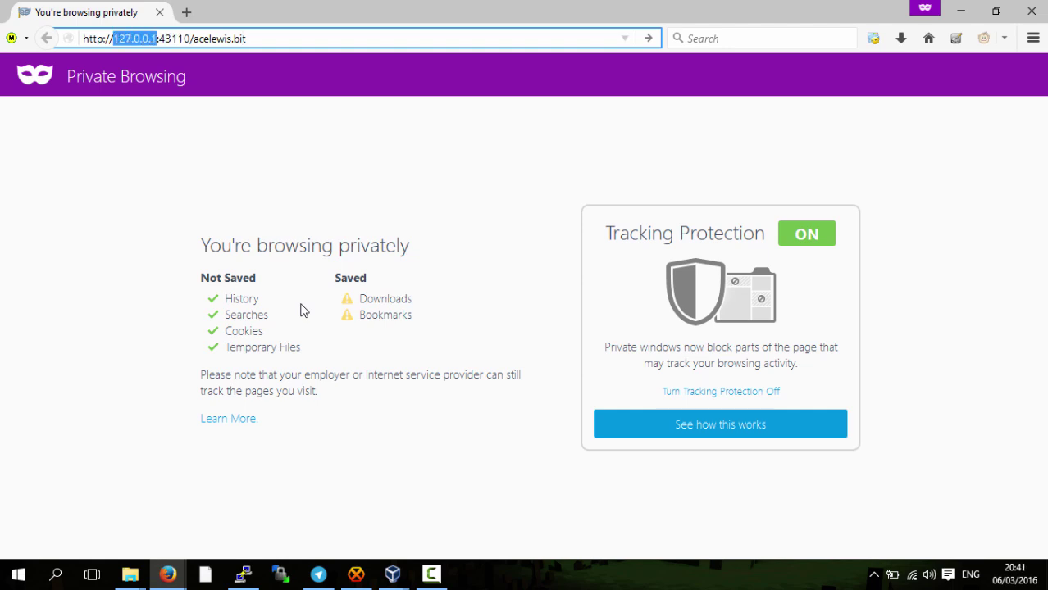
key(Right)
key(Right)
key(Right)
key(Right)
key(Right)
key(Right)
key(Right)
key(Right)
key(shift+End)
key(Left)
key(Left)
key(shift+Right)
key(shift+Right)
key(shift+Right)
key(shift+Right)
key(shift+Right)
key(shift+Right)
key(shift+Right)
key(shift+Right)
key(shift+Right)
key(shift+Right)
key(shift+Right)
key(shift+Right)
key(shift+Right)
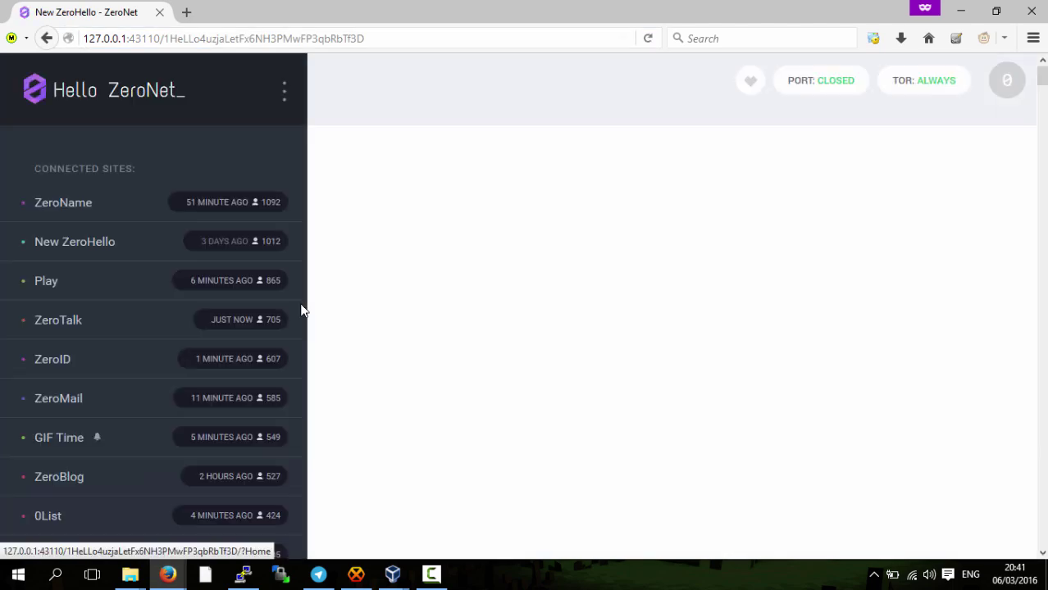
Replace the address path with acelewis.bit after 127.0.0.1:43110 and load it
key(ctrl+l)
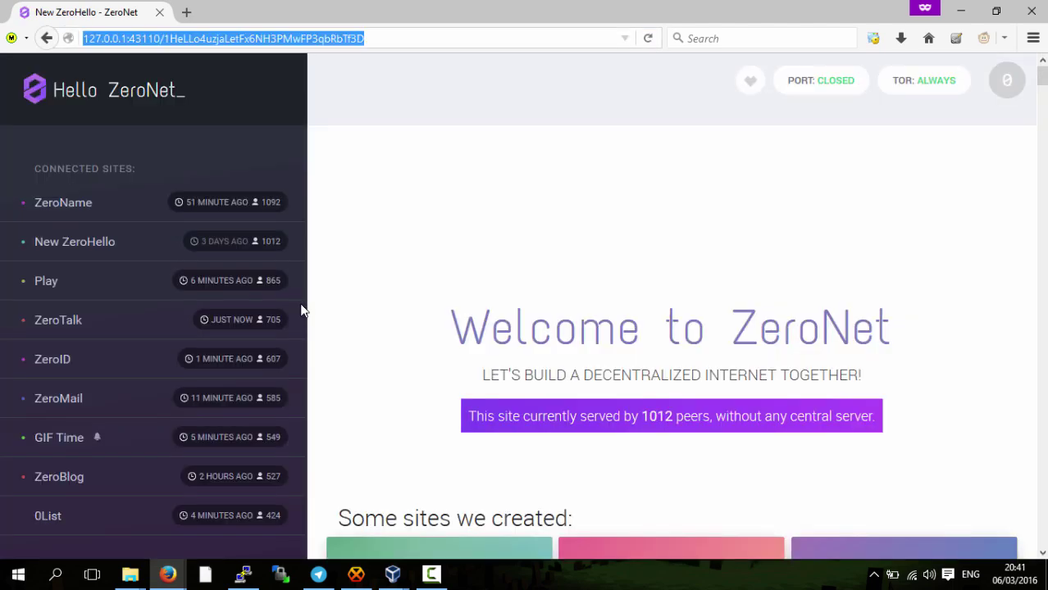
key(End)
key(ctrl+shift+Left)
text(ac)
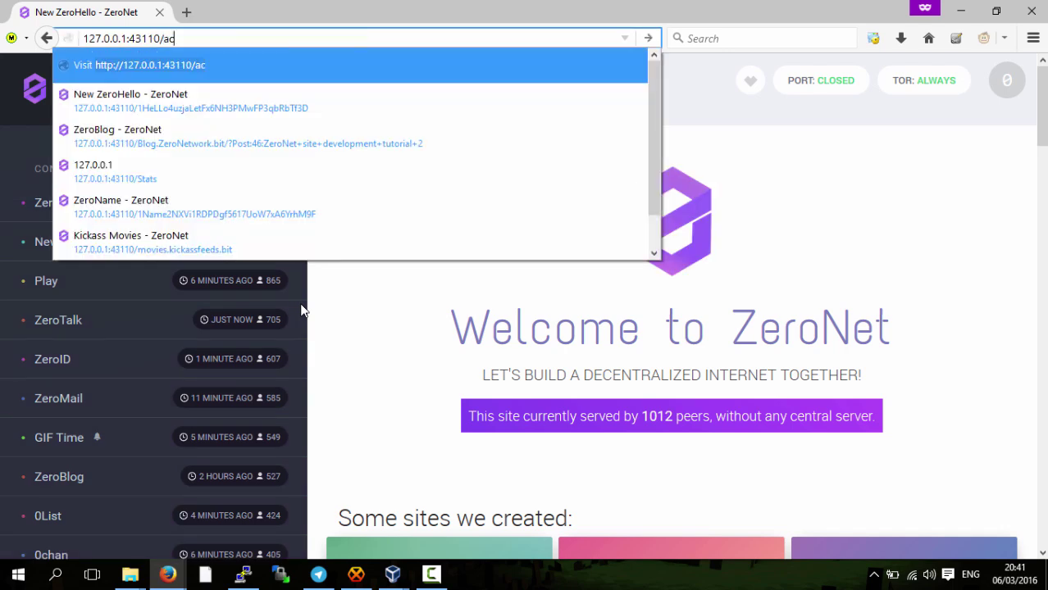
text(elewis.bit)
key(Return)
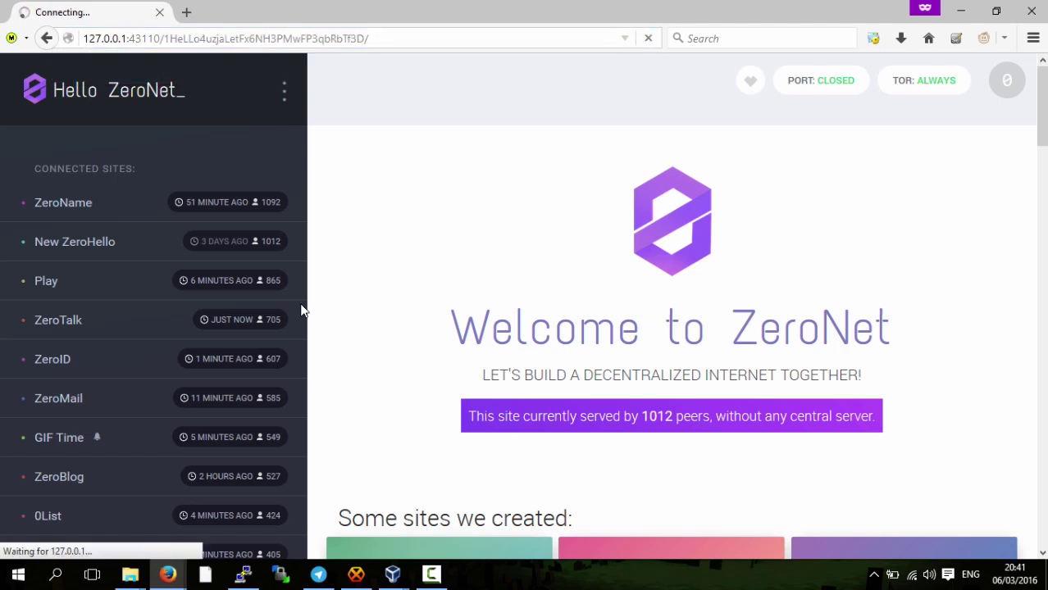